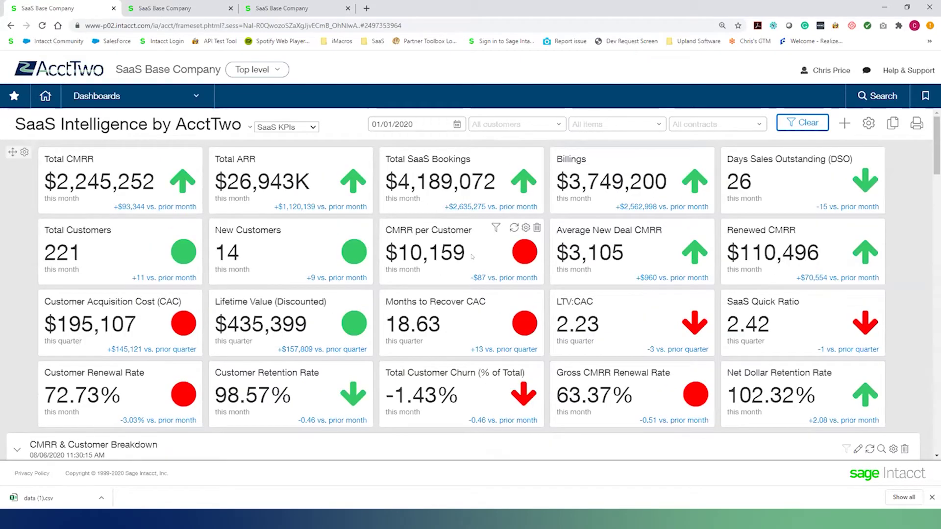
key("alt+Tab")
key("alt+Tab")
key("alt+Tab")
key("alt+Tab")
key("alt+Tab")
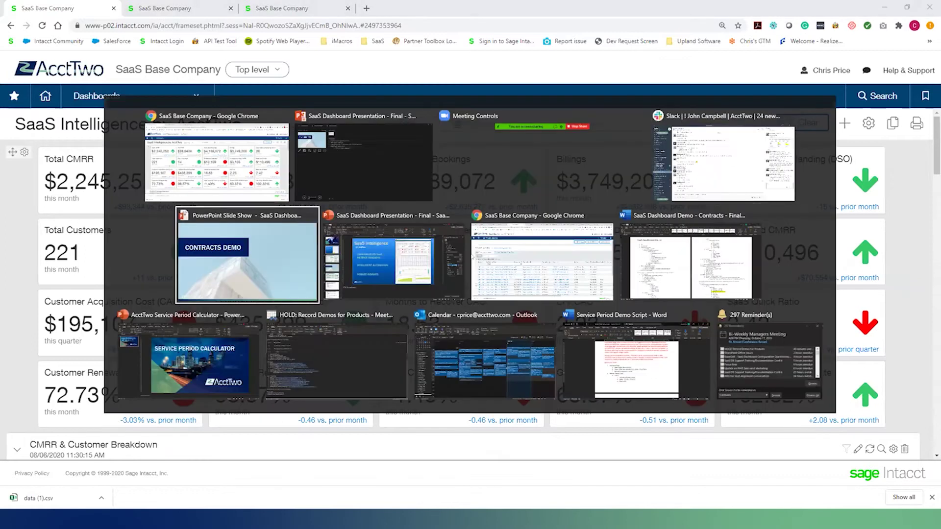
key("alt+Tab")
key("alt+Tab")
key("Escape")
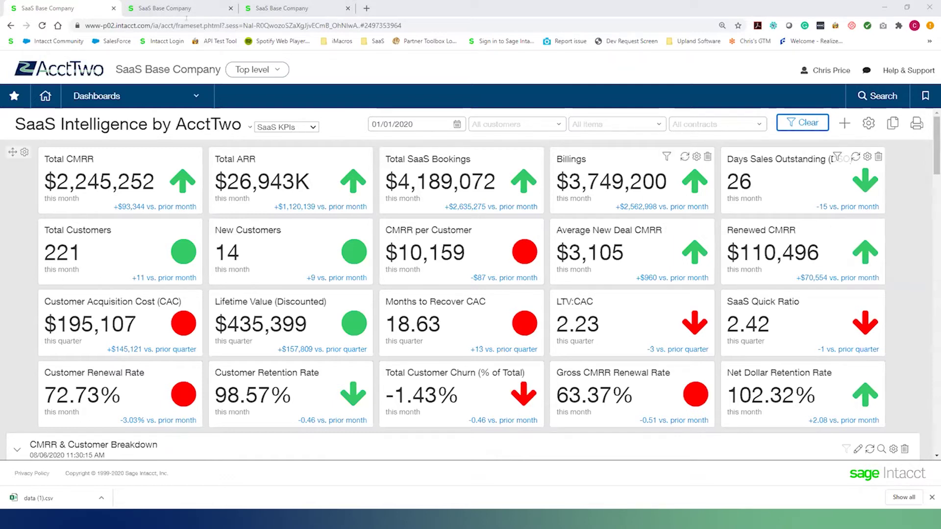
Go to the blank new contract form and choose Intelligent Insights as the customer.
left_click(183, 9)
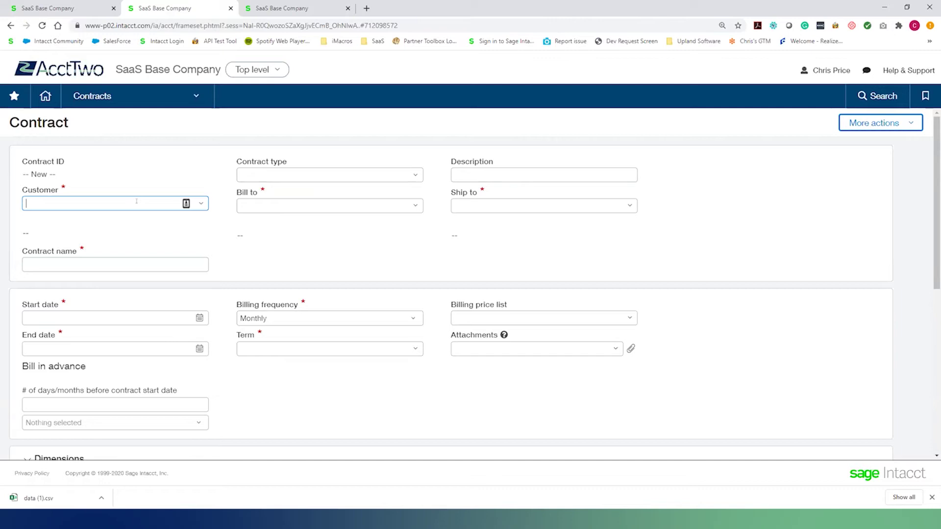
type("in")
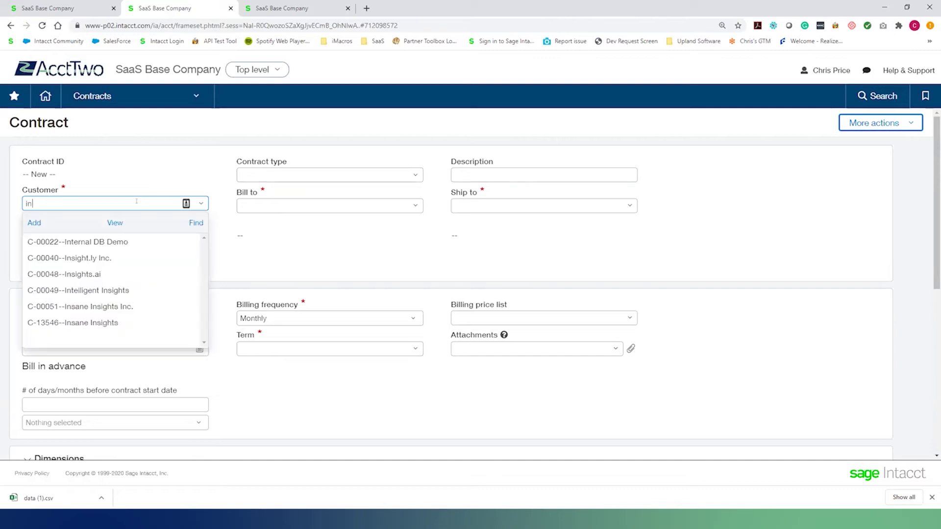
left_click(98, 290)
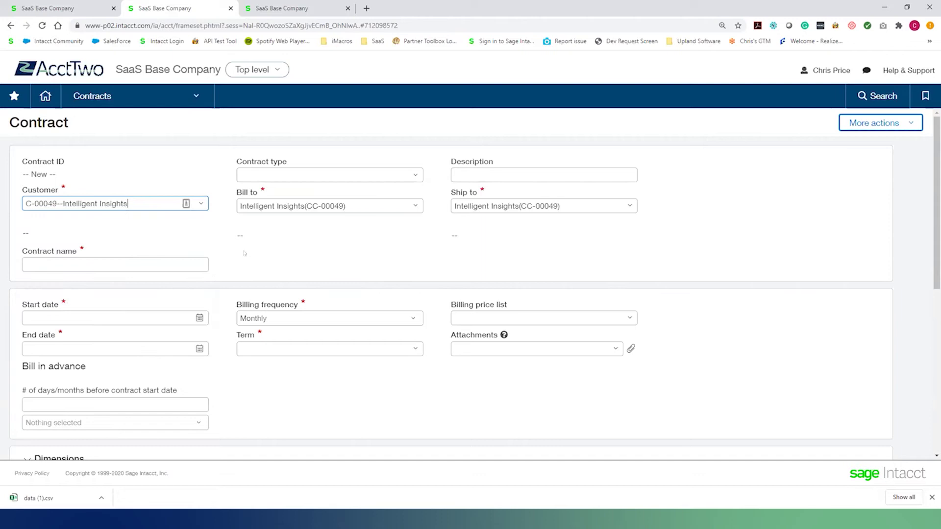
Name the contract "Intelligent Insights New Contract".
left_click(122, 264)
type("Intel")
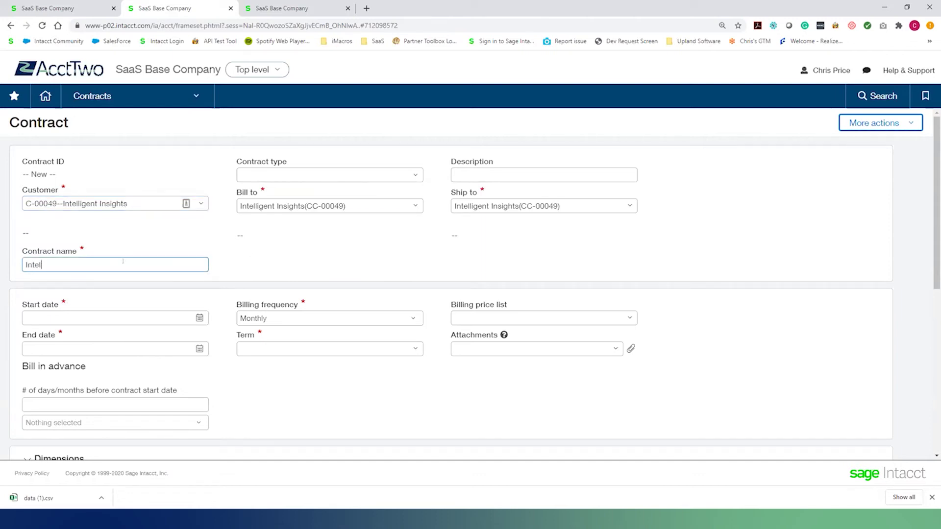
type("ligent ")
type("Ingsign")
key("BackSpace")
key("BackSpace")
key("BackSpace")
key("BackSpace")
key("BackSpace")
type("sights New Contract")
Set the contract's start date to 01/01/2019, end date to 12/31/2019 and billing frequency to Annually.
left_click(123, 318)
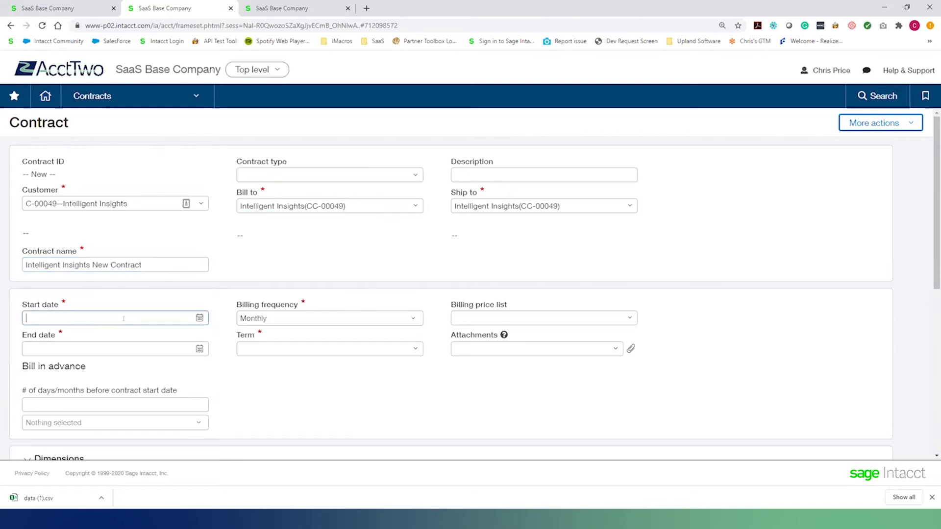
type("01/01/2019")
key("Tab")
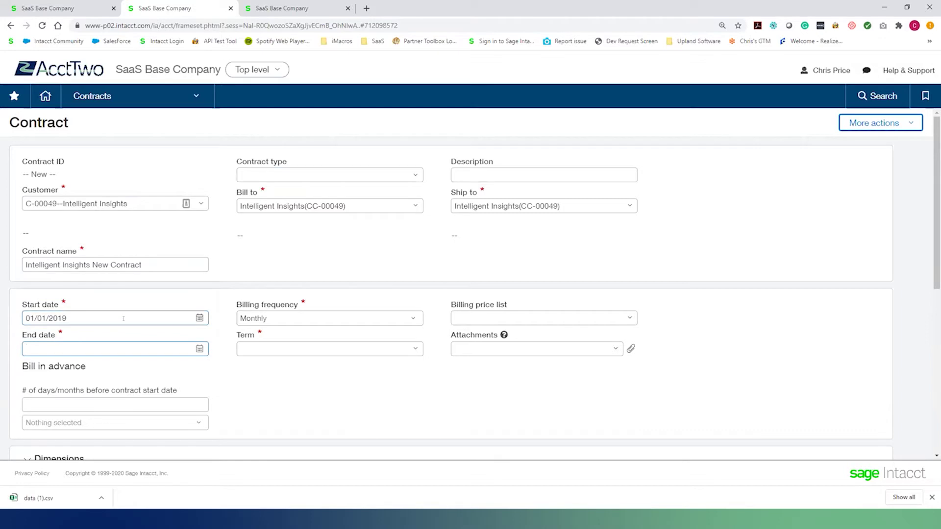
key("Tab")
key("alt+Down")
key("Down")
key("Down")
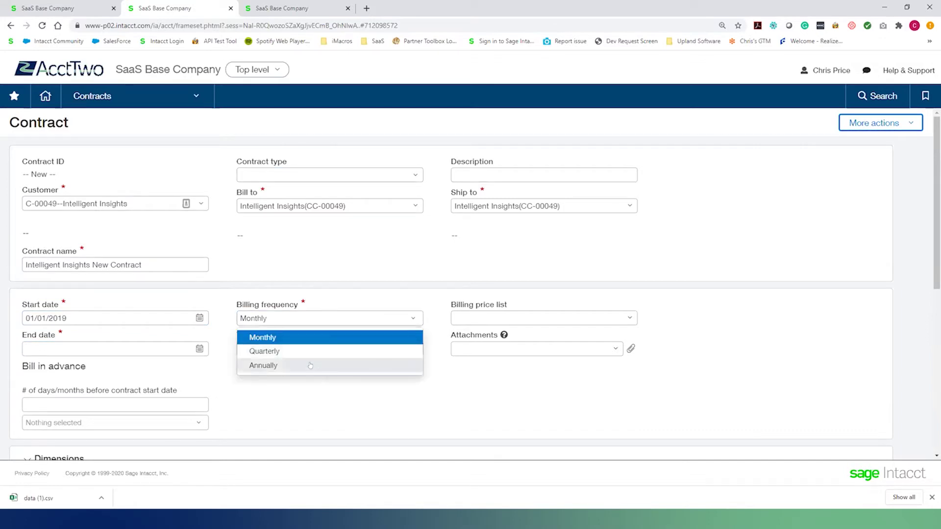
key("Return")
left_click(123, 348)
type("12/31/2019")
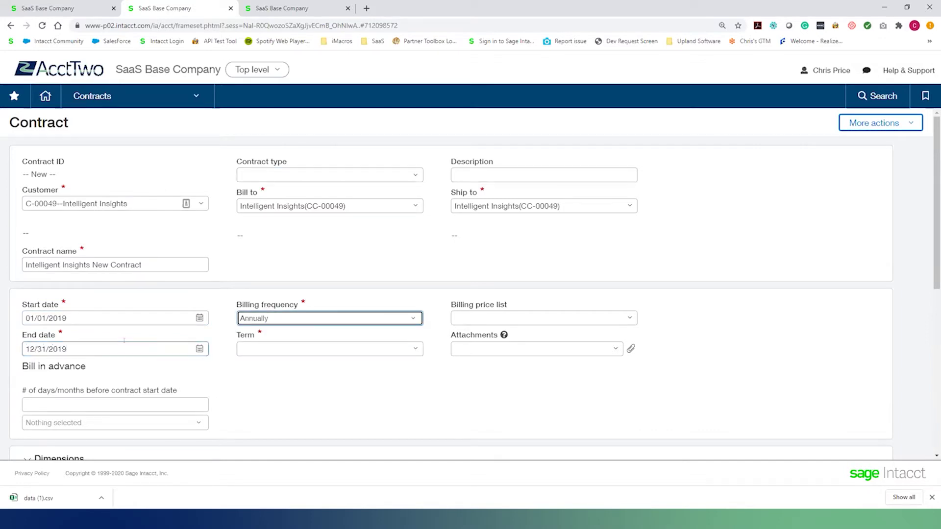
Set the contract's payment term to Net 30.
key("Tab")
key("Tab")
key("alt+Down")
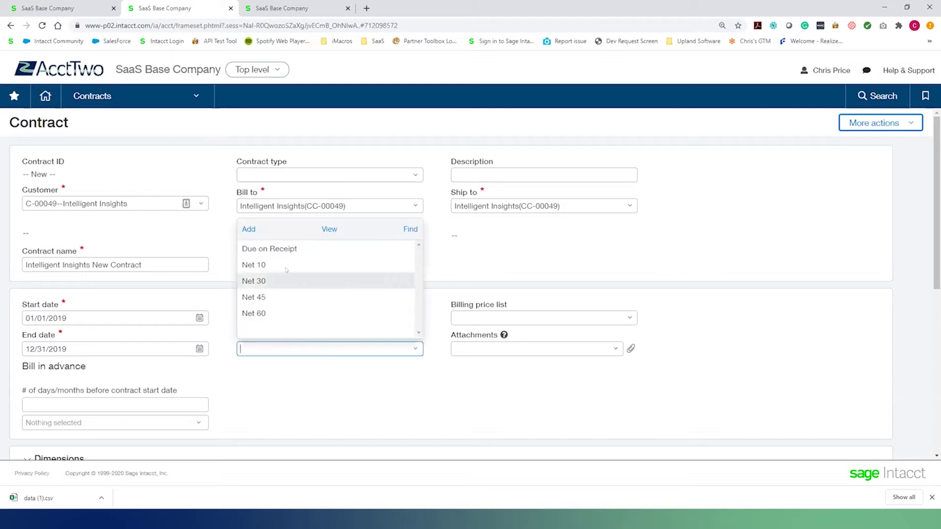
left_click(276, 282)
Assign the contract to location 1000--US Operating Company, and post it to continue.
scroll(208, 230, "down", 6)
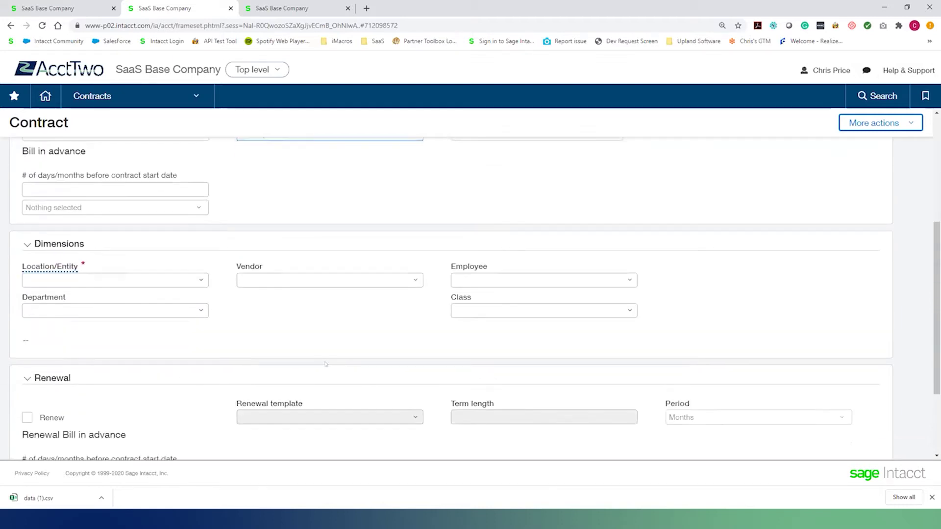
left_click(201, 202)
left_click(161, 240)
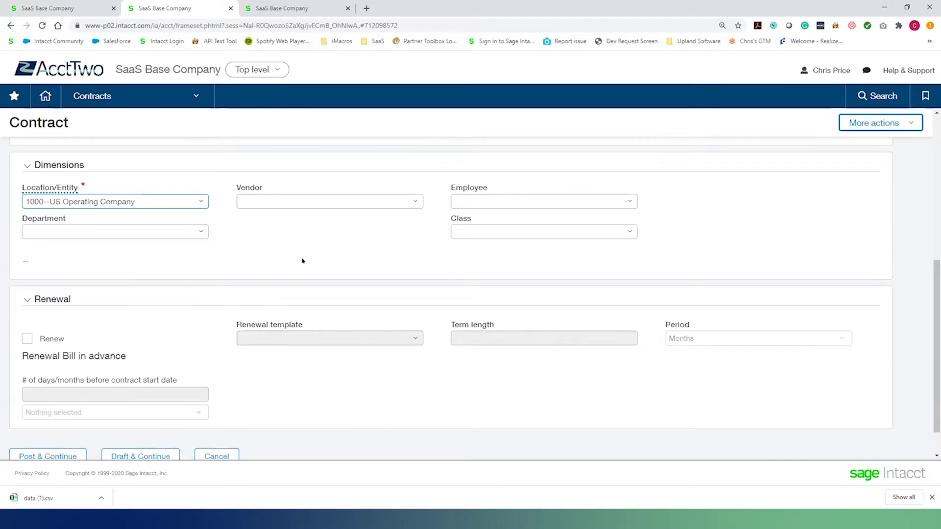
scroll(302, 261, "down", 2)
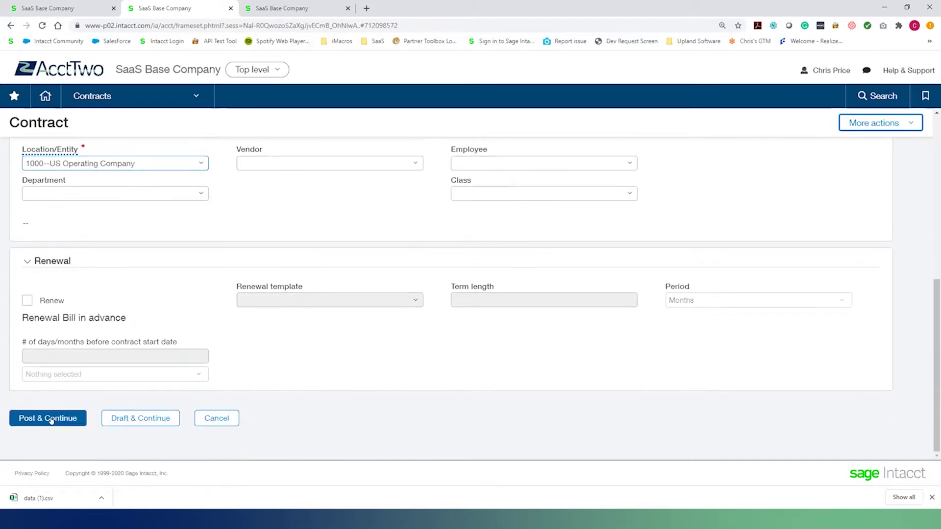
left_click(50, 419)
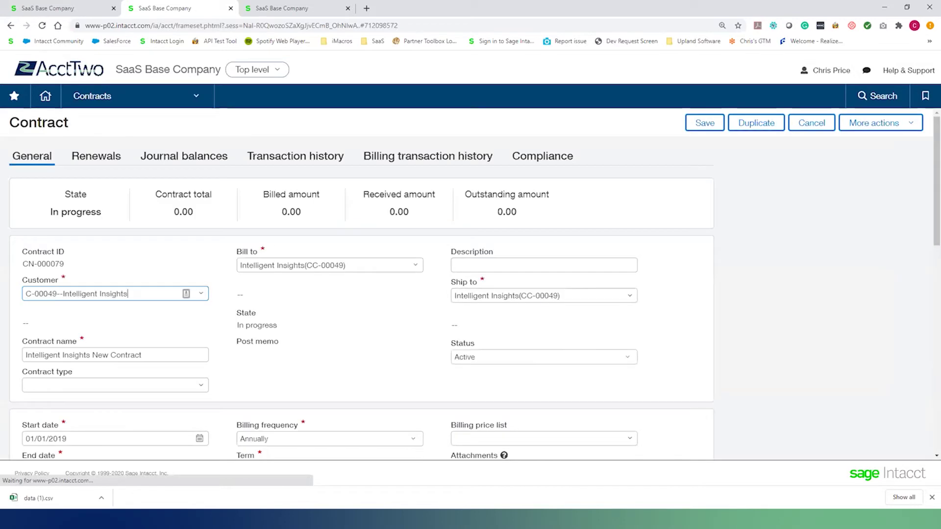
Add a contract line for the item SAAS-CORE--Core Platform Application.
scroll(75, 363, "down", 6)
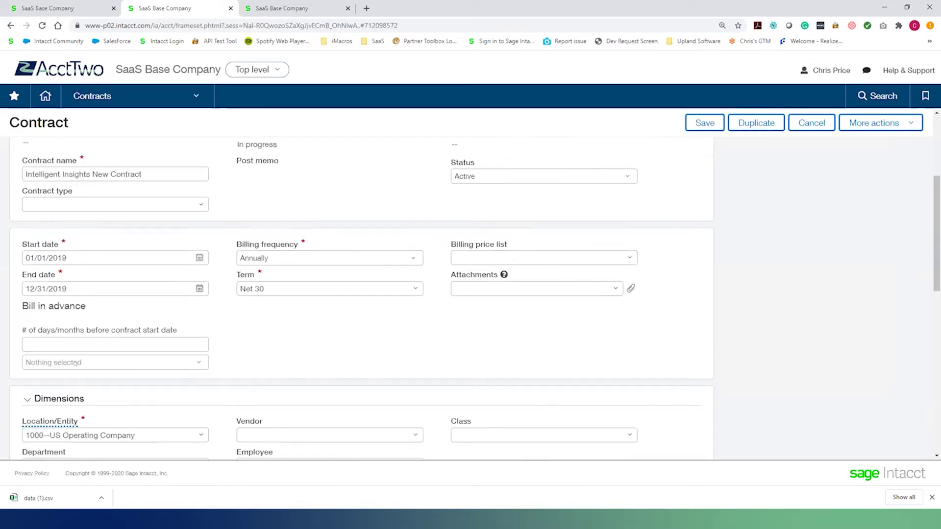
scroll(75, 363, "down", 1)
left_click(35, 324)
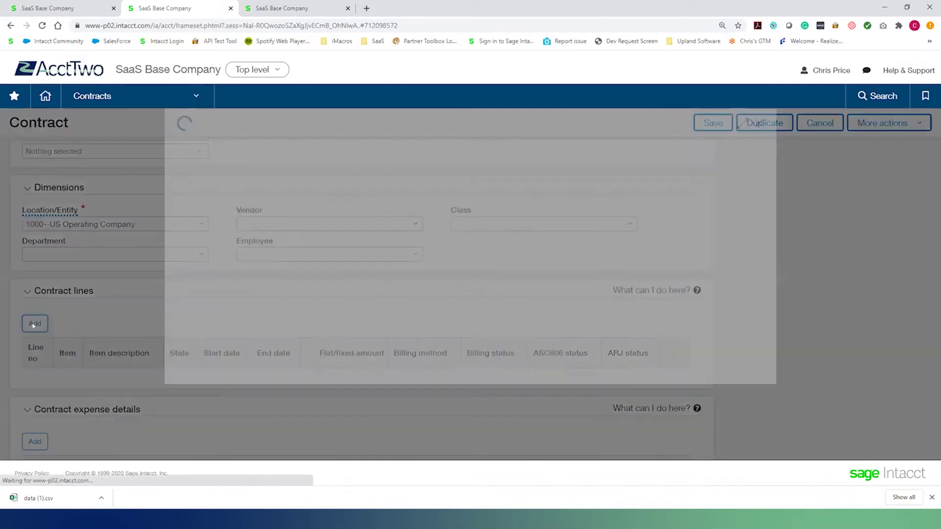
type("sa")
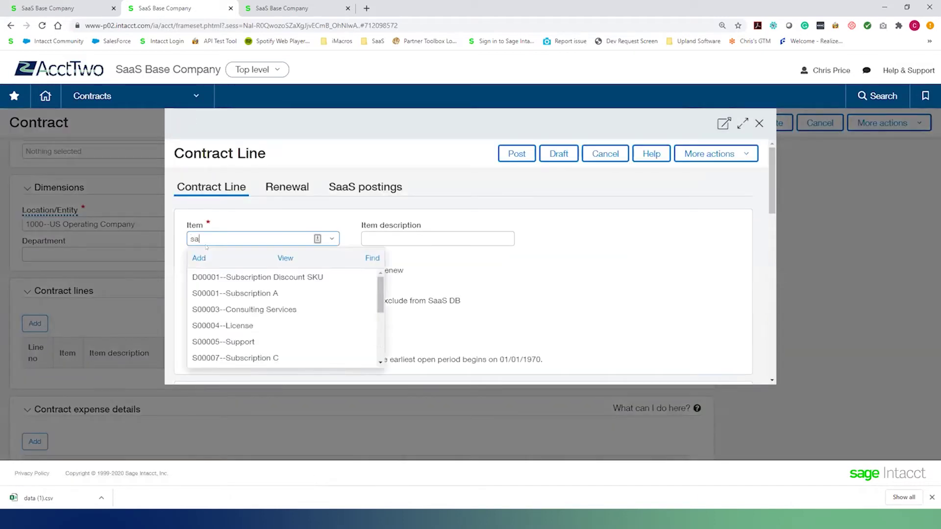
type("as-co")
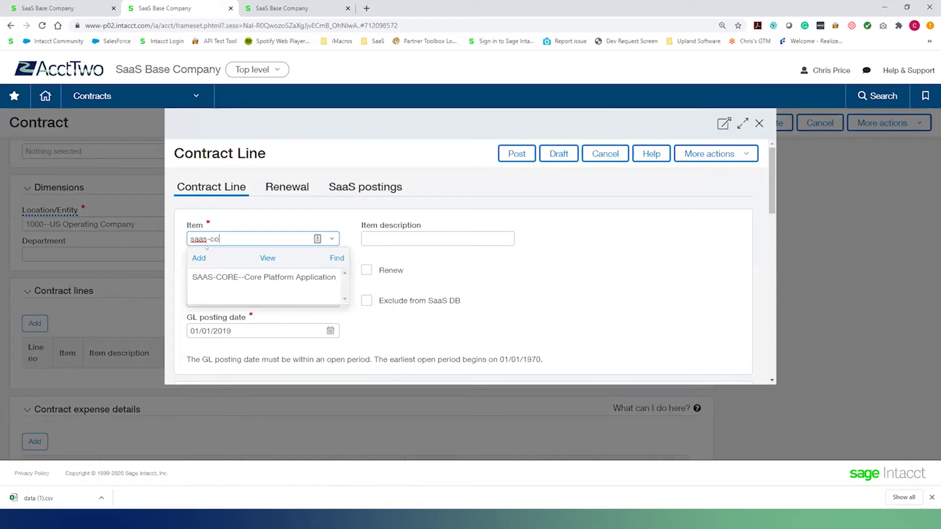
left_click(230, 277)
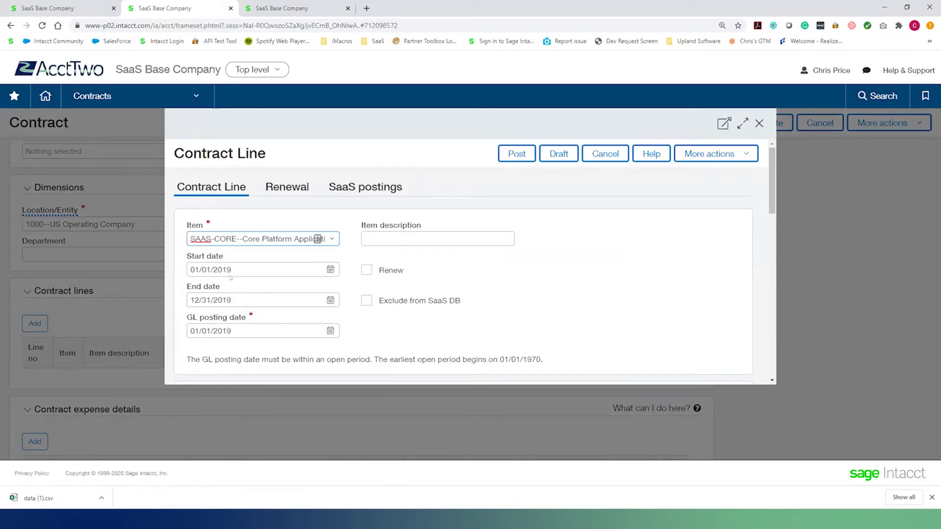
Price the Core Platform Application line with quantity 1, rate 120000 and multiplier 1, and post the line.
scroll(347, 254, "down", 1)
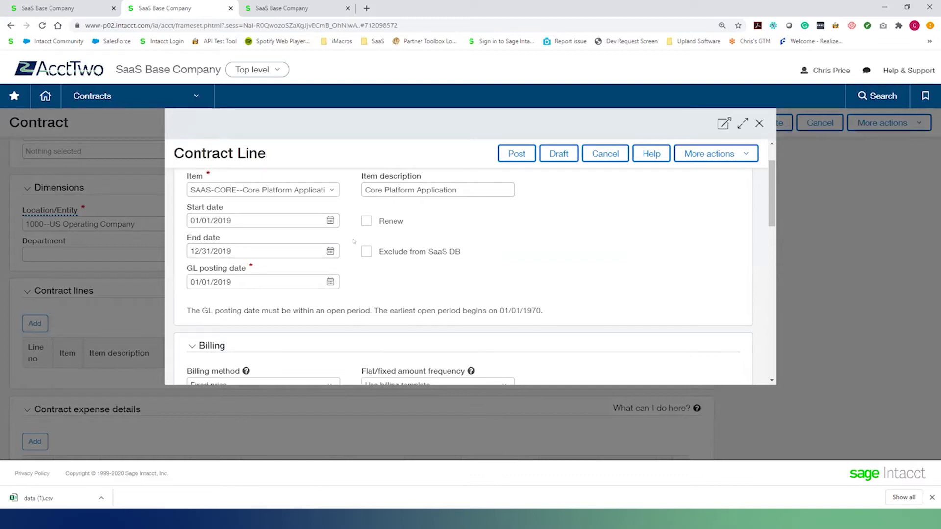
scroll(348, 262, "down", 3)
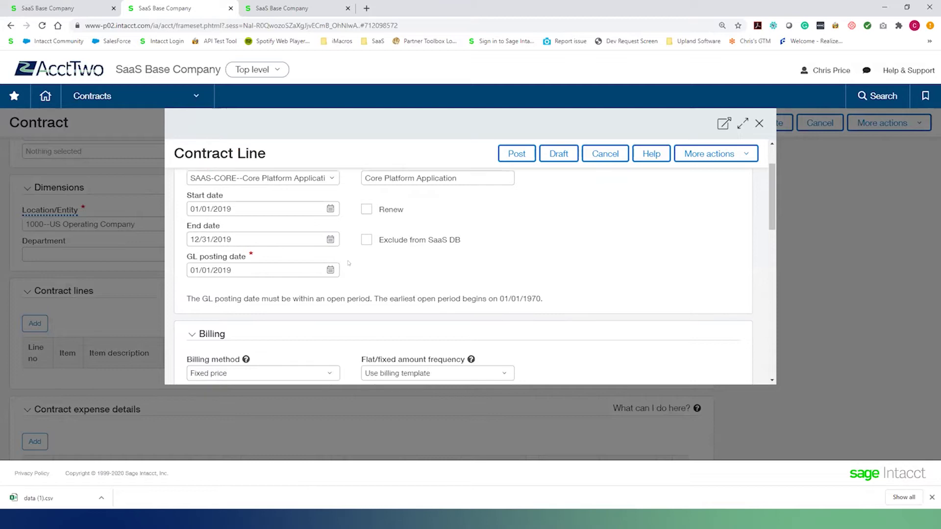
scroll(349, 262, "down", 1)
left_click(209, 318)
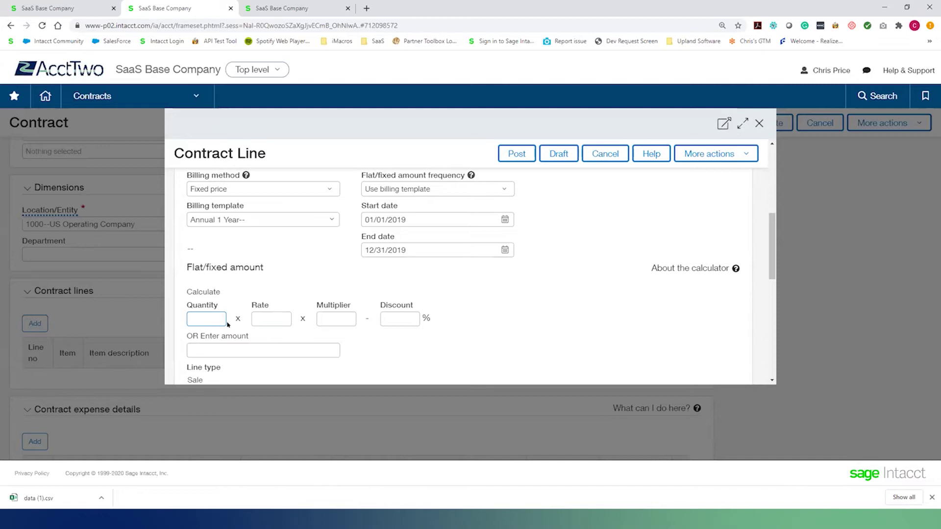
type("1")
key("Tab")
type("120000")
key("Tab")
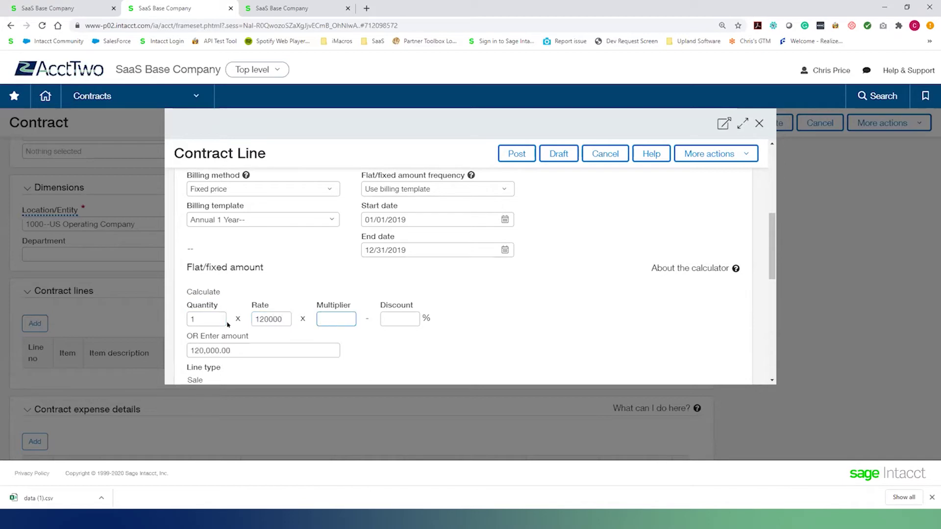
type("1")
key("Tab")
left_click(511, 156)
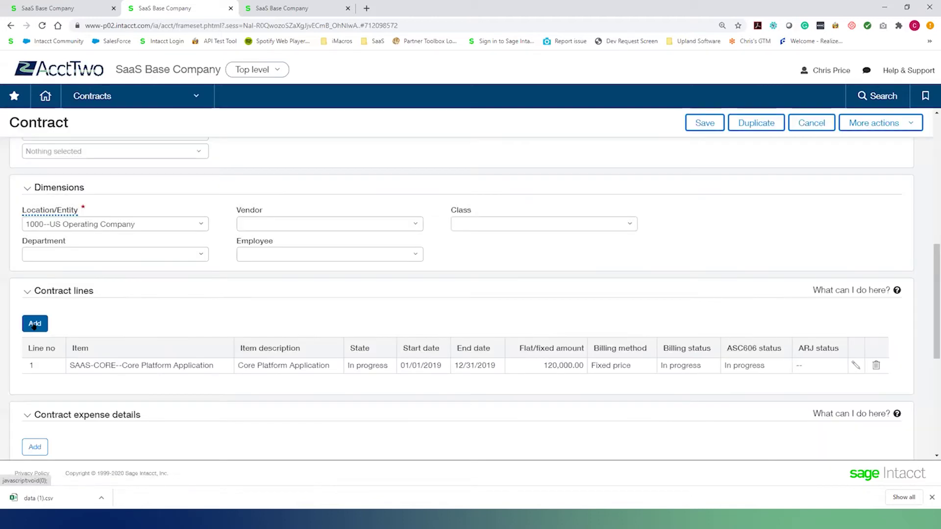
Add a second contract line for the item SAAS-USERS--Core Platform Users.
left_click(34, 324)
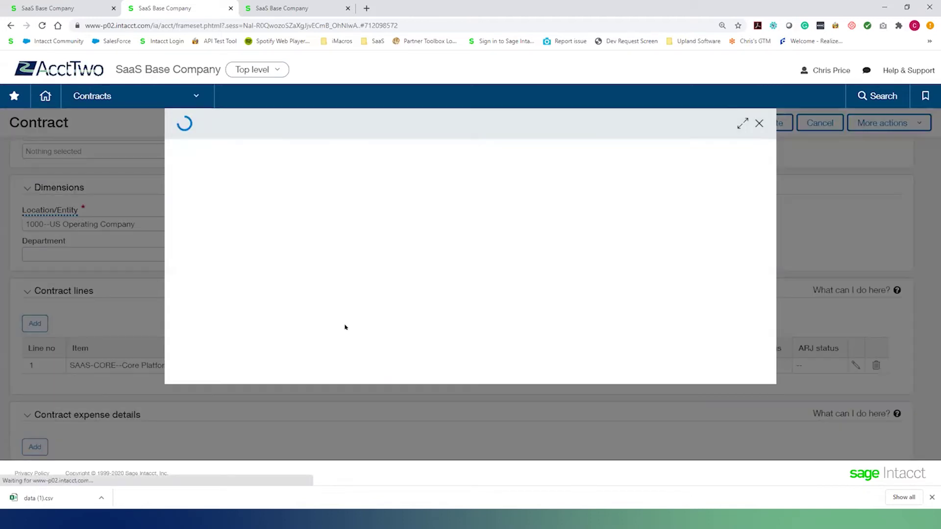
type("saas-us")
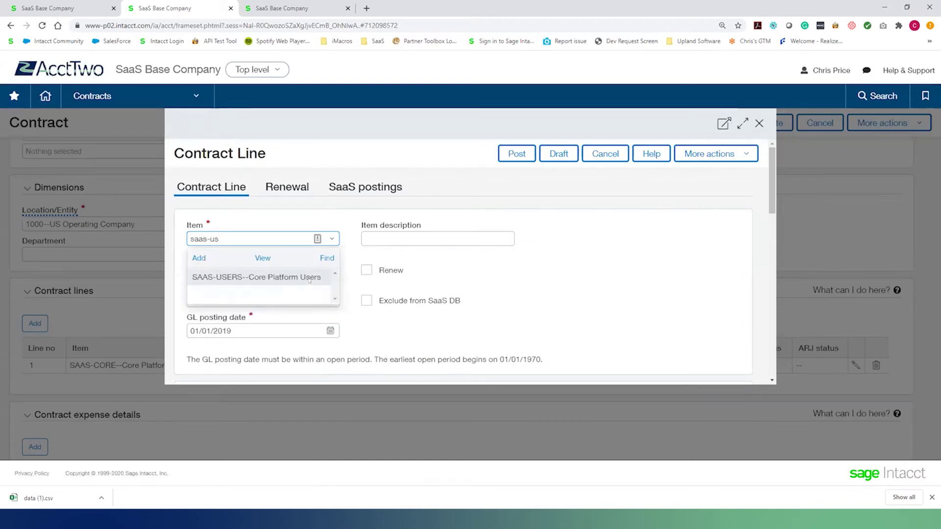
left_click(309, 278)
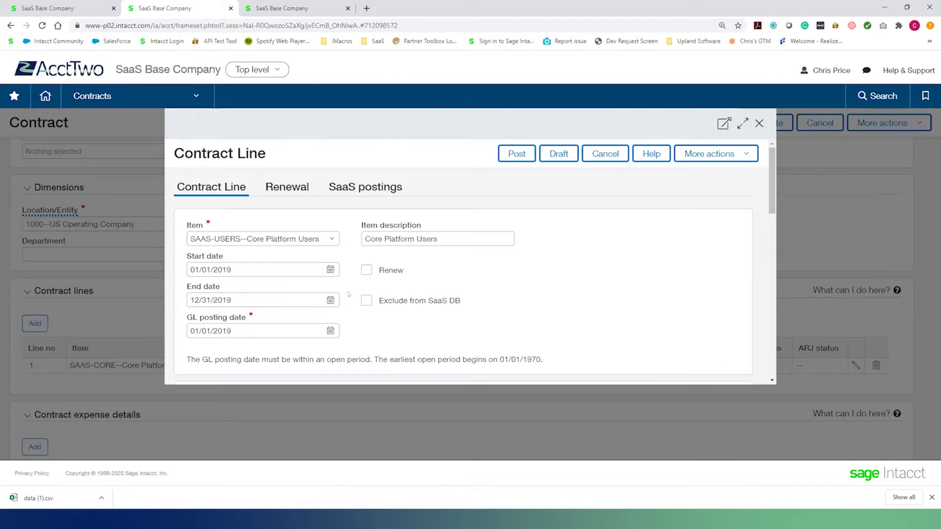
Price the Core Platform Users line with quantity 10, rate 100 and multiplier 12, and post the line.
scroll(349, 294, "down", 2)
scroll(348, 294, "down", 3)
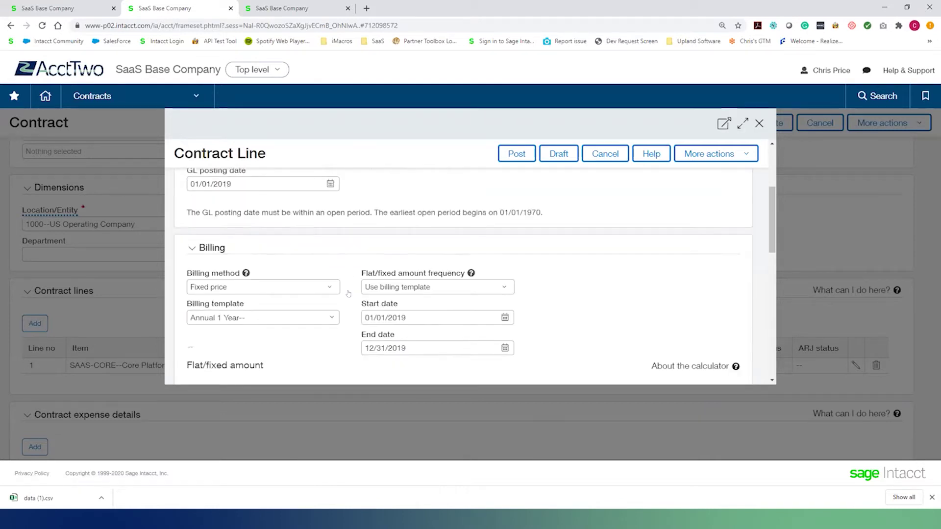
left_click(200, 318)
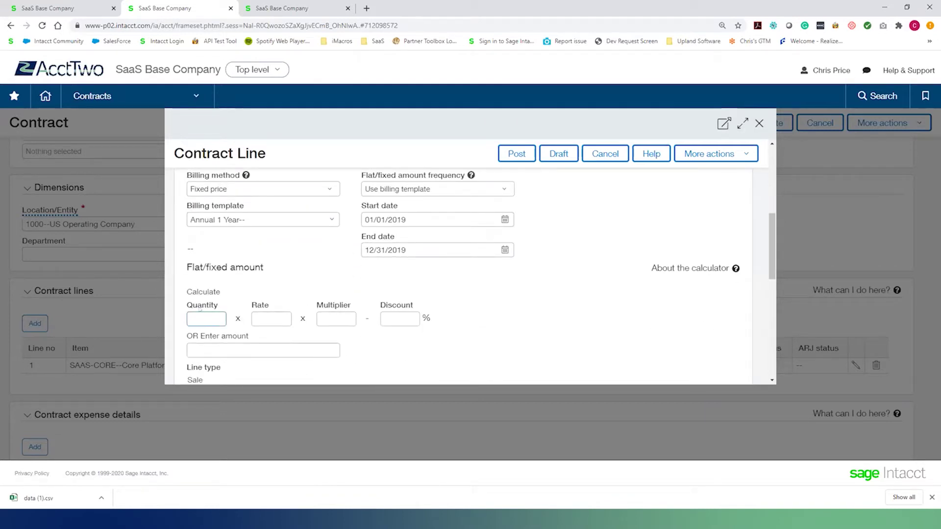
type("10")
key("Tab")
type("100")
key("Tab")
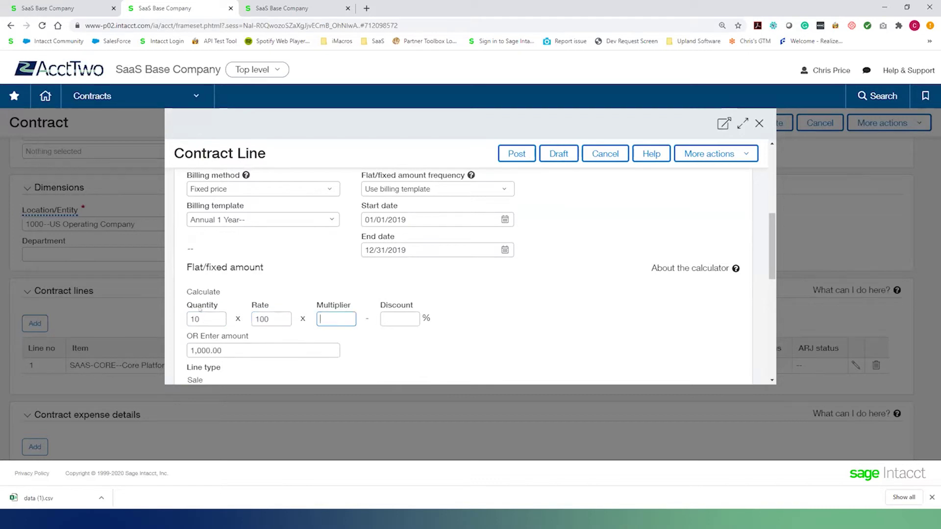
type("12")
key("Tab")
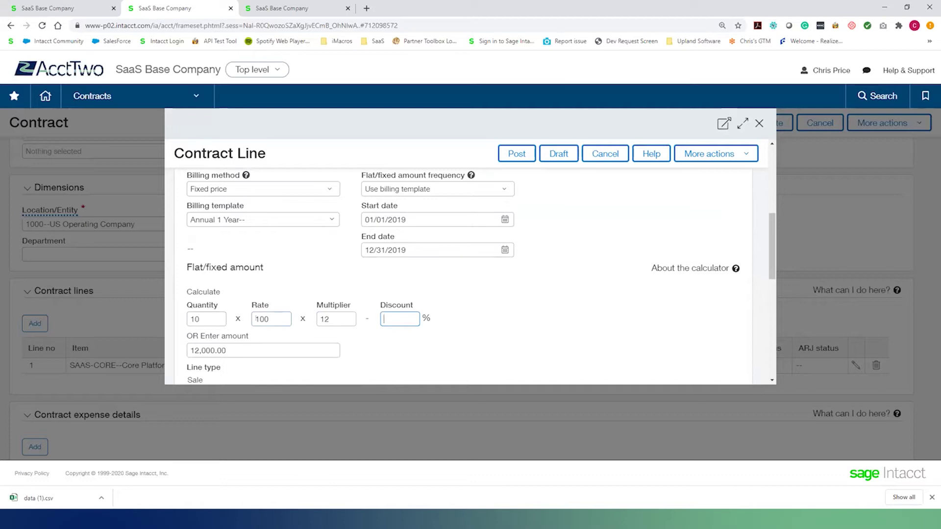
left_click(270, 324)
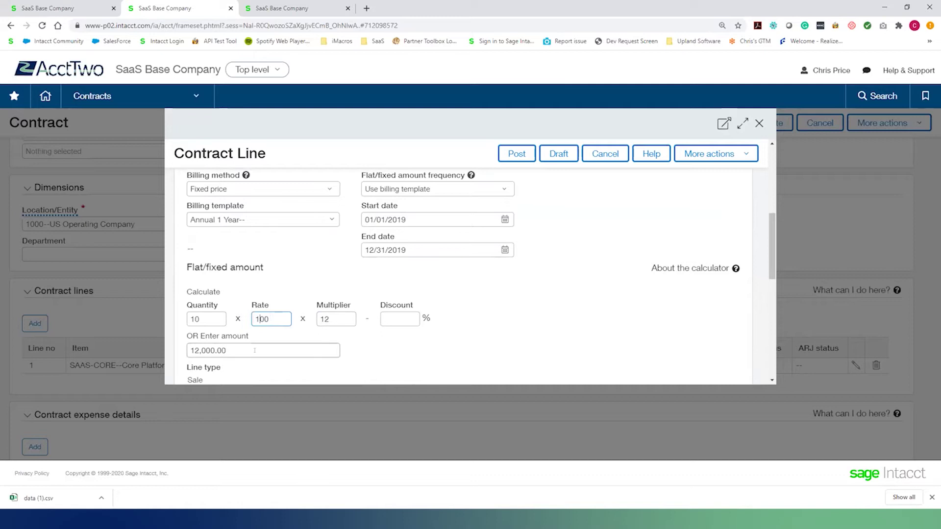
left_click(506, 159)
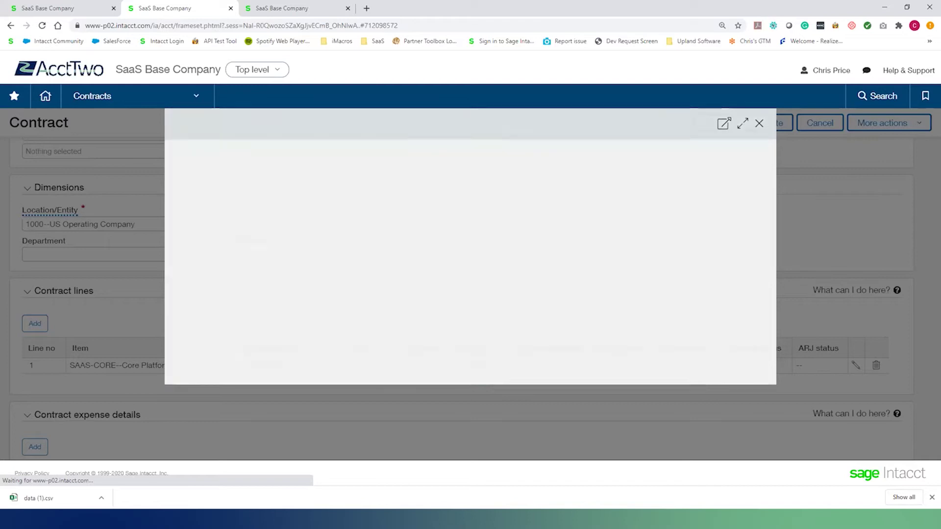
Add a third contract line for the item SAAS-SILVER-SUPPORT--Silver Support Package.
left_click(46, 324)
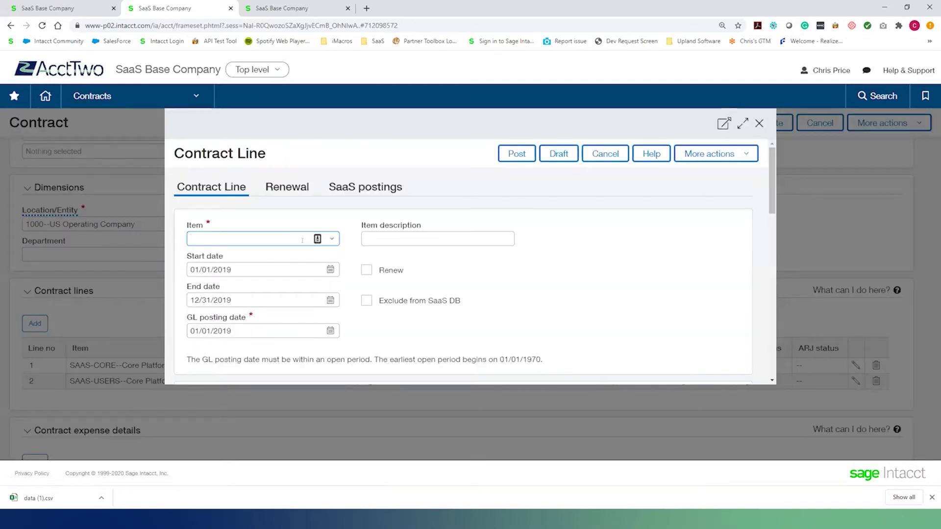
type("saas-si")
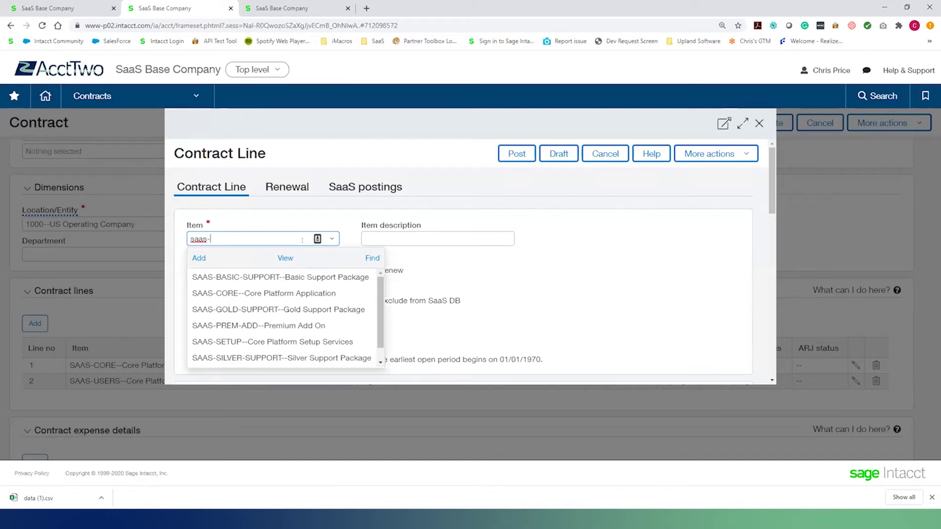
left_click(333, 277)
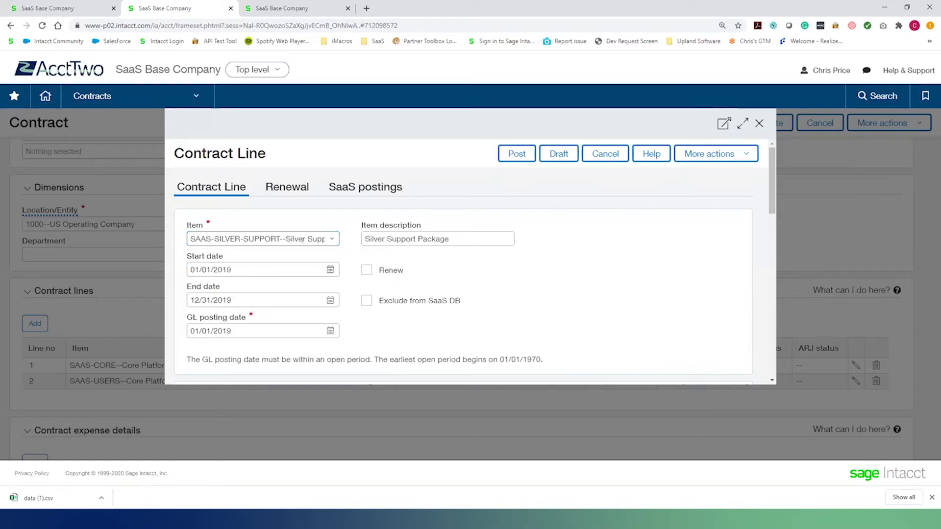
Price the Silver Support Package line with quantity 1, rate 36000 and multiplier 1, and post the line.
scroll(377, 303, "down", 5)
left_click(209, 267)
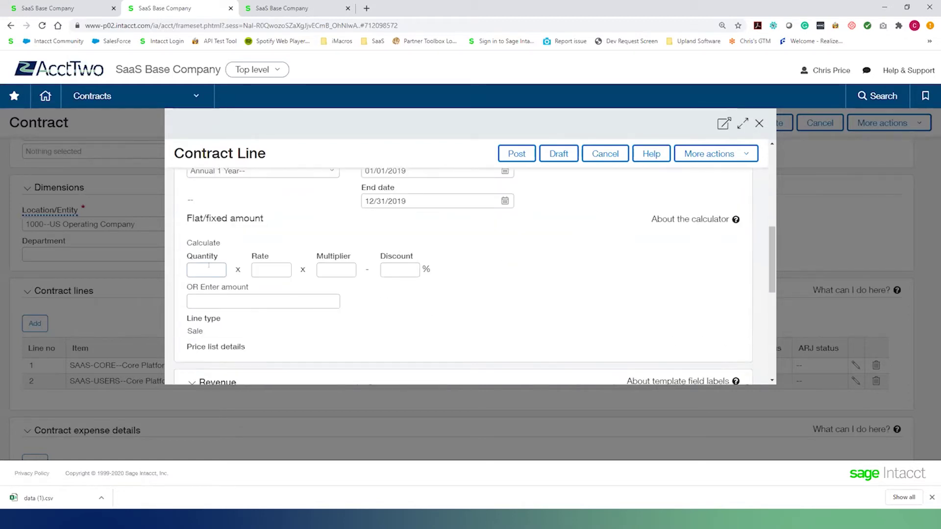
type("1")
key("Tab")
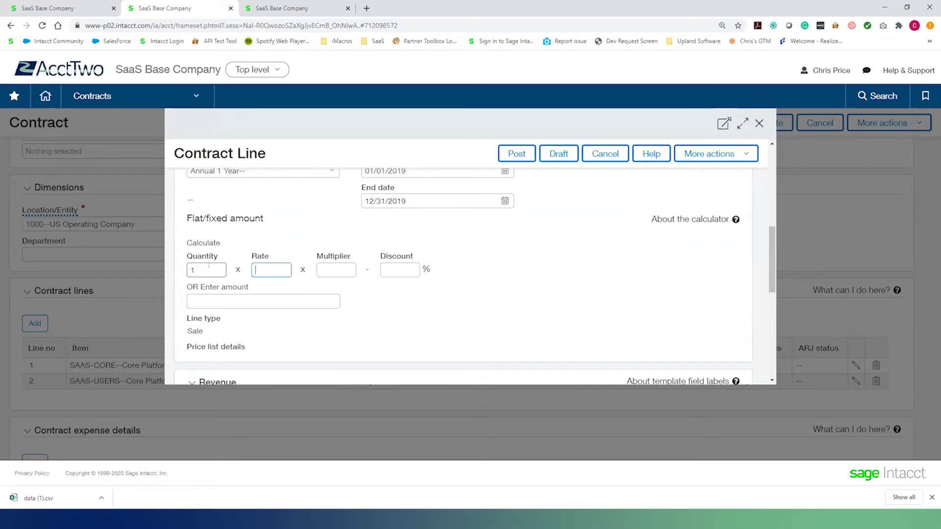
type("36000")
key("Tab")
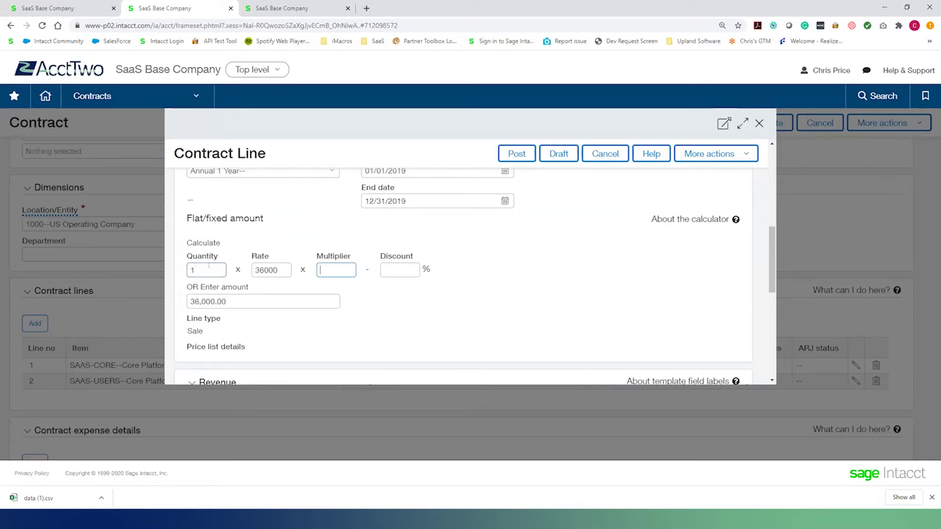
type("1")
key("Tab")
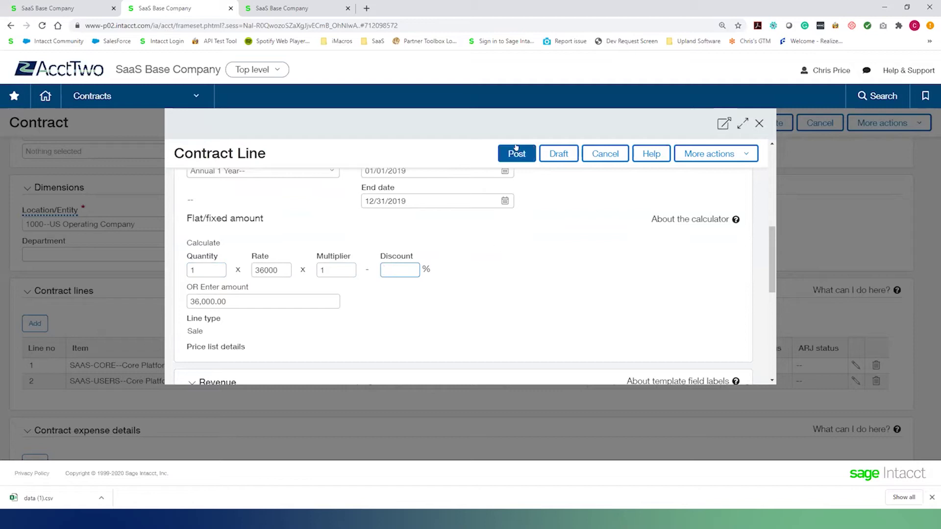
left_click(552, 158)
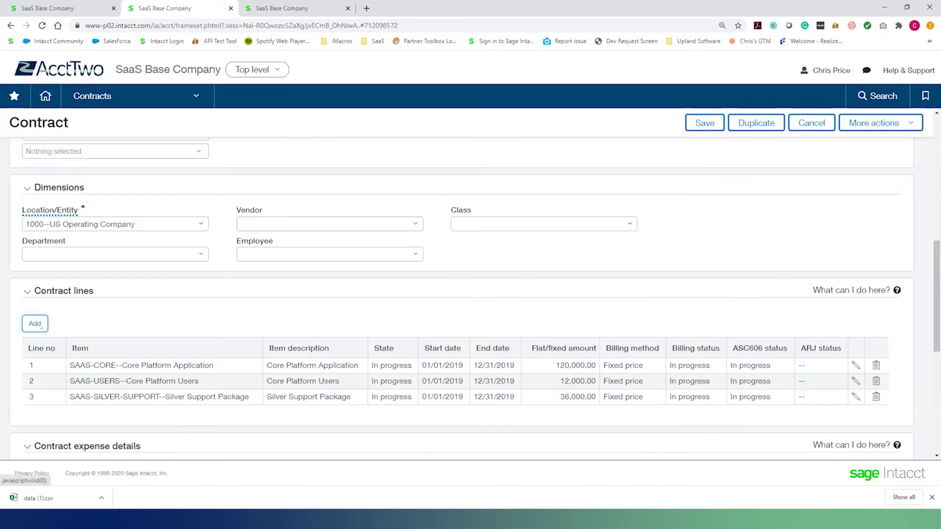
Add a fourth contract line for the item SAAS-SETUP--Core Platform Setup Services.
left_click(34, 324)
type("saas-s")
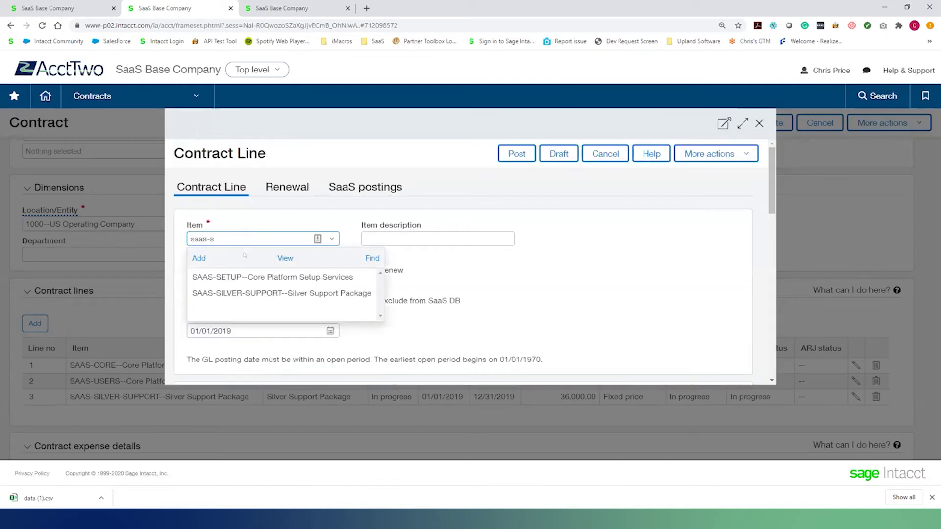
left_click(245, 277)
Price the Core Platform Setup Services line with quantity 1, rate 100000 and multiplier 1, and post the line.
scroll(349, 285, "down", 2)
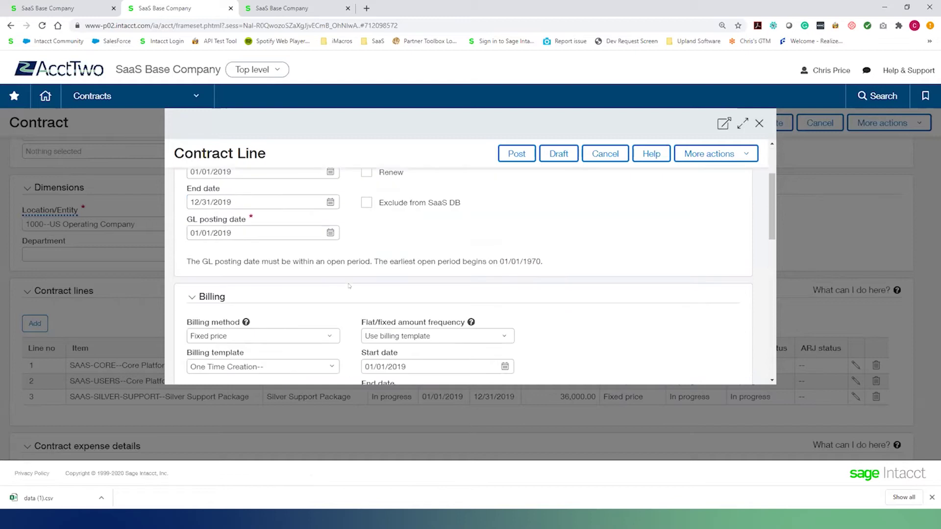
scroll(348, 286, "down", 4)
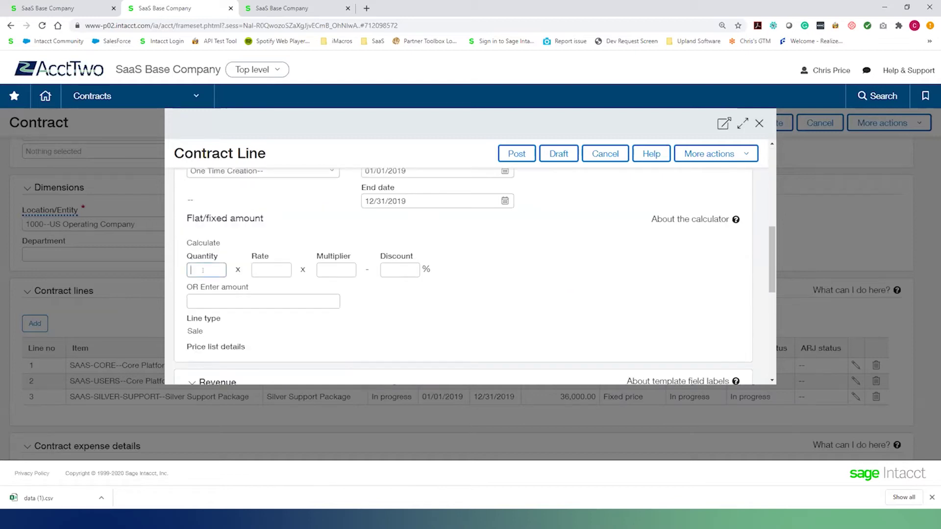
type("1")
key("Tab")
type("100000")
key("Tab")
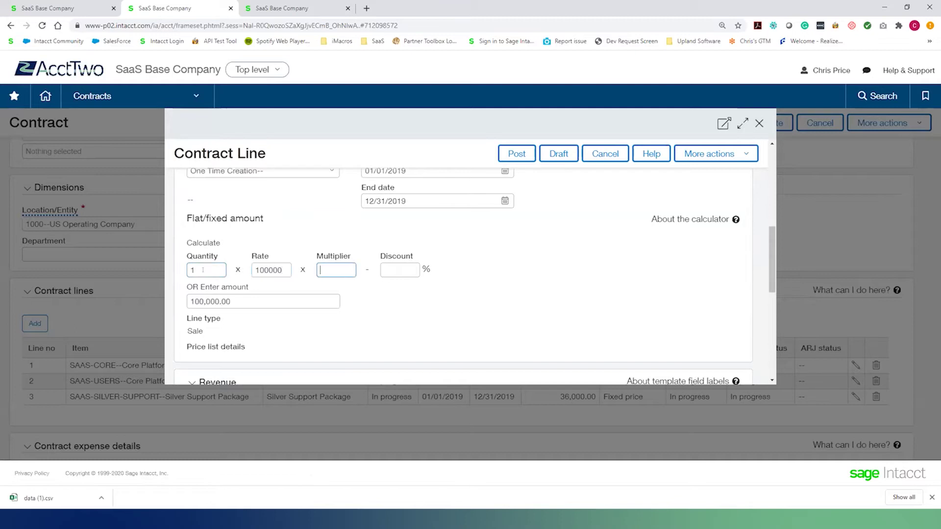
type("1")
key("Tab")
left_click(514, 154)
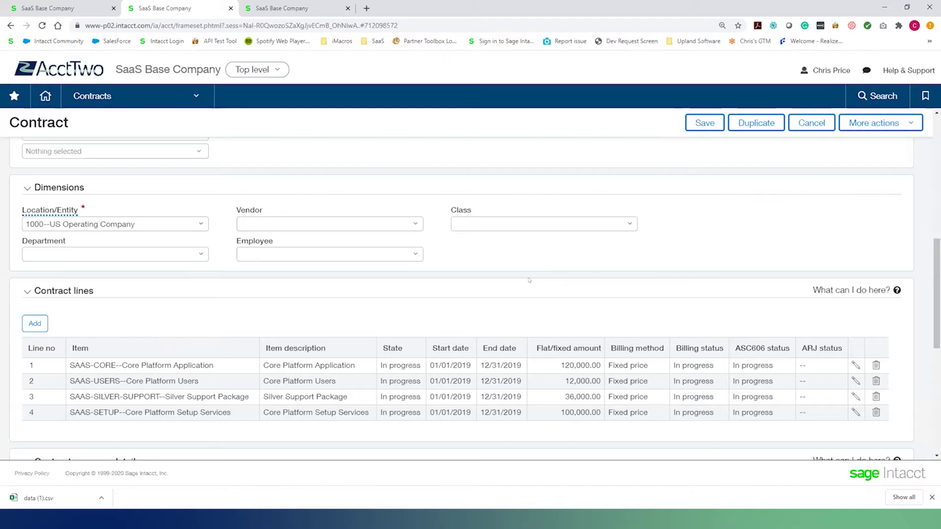
Switch to the browser page with the SaaS dashboard and open Generate Invoices for contracts there.
left_click(304, 8)
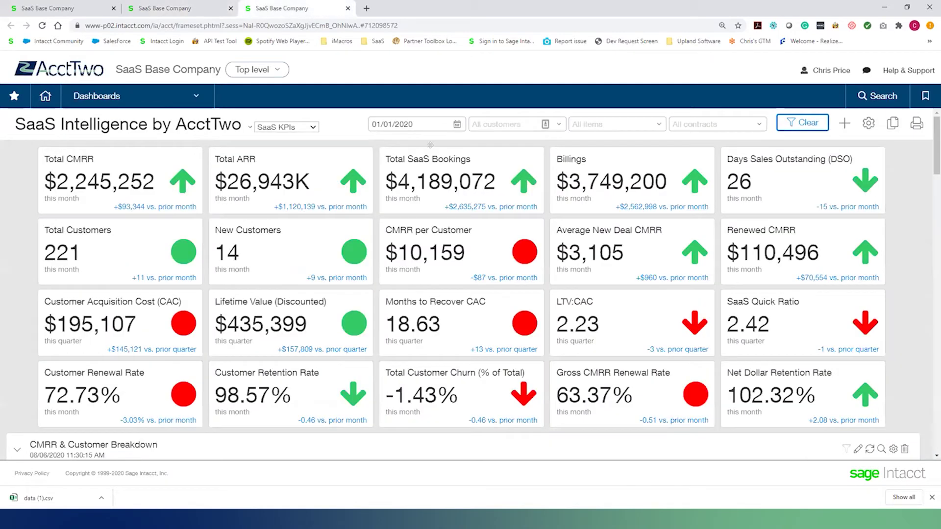
left_click(195, 96)
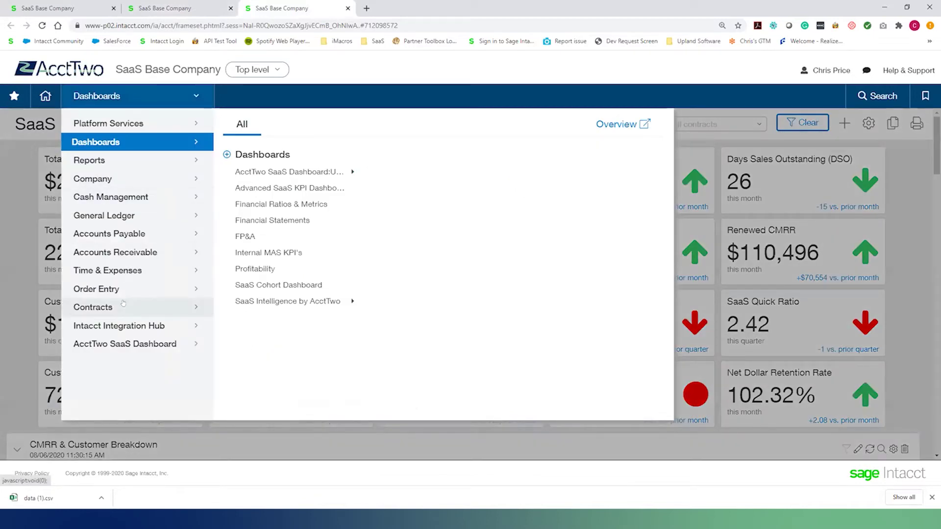
left_click(94, 307)
left_click(255, 232)
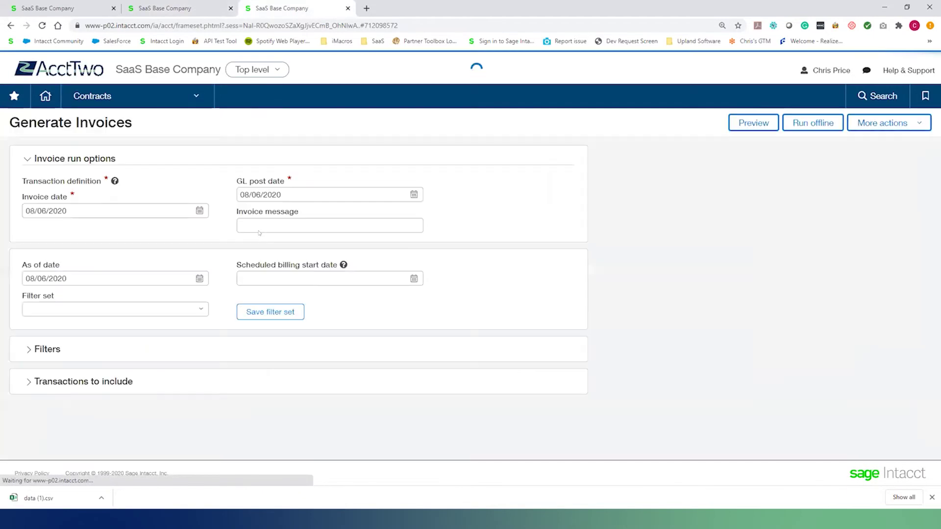
Set both the invoice date and the as-of date of the invoice run to 01/01/2019.
left_click(73, 225)
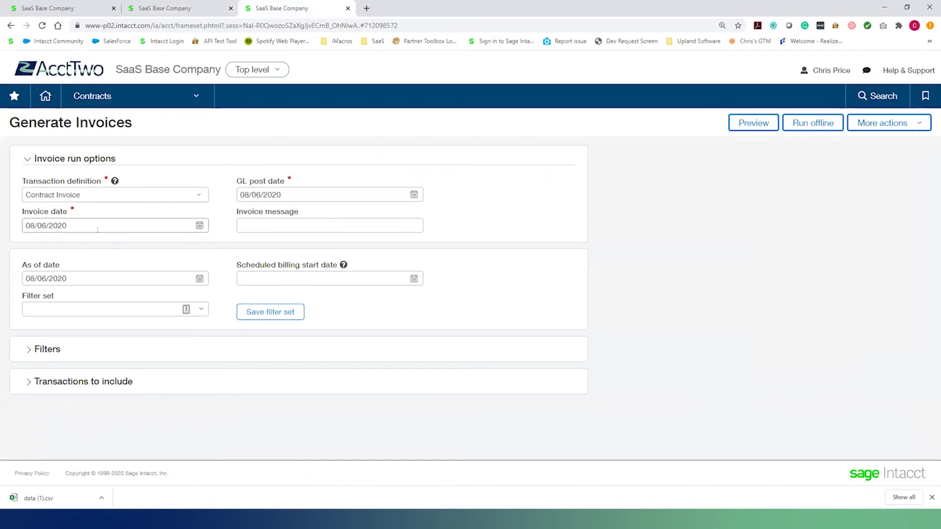
key("ctrl+a")
type("0")
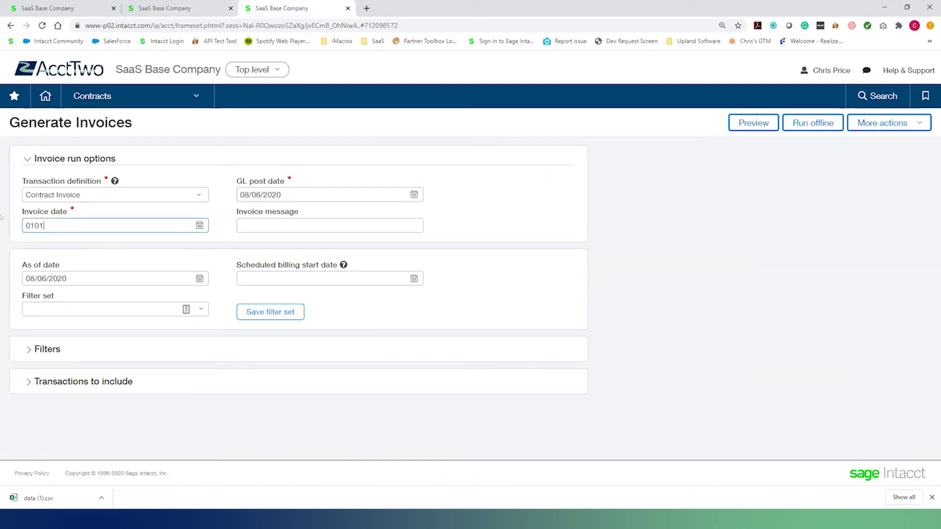
key("Tab")
key("Tab")
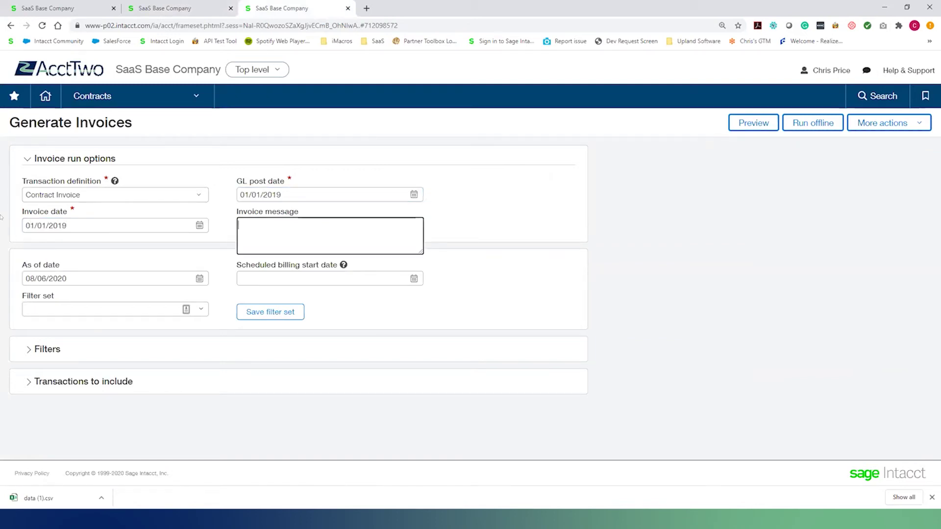
key("Tab")
type("01/01/2019")
key("Tab")
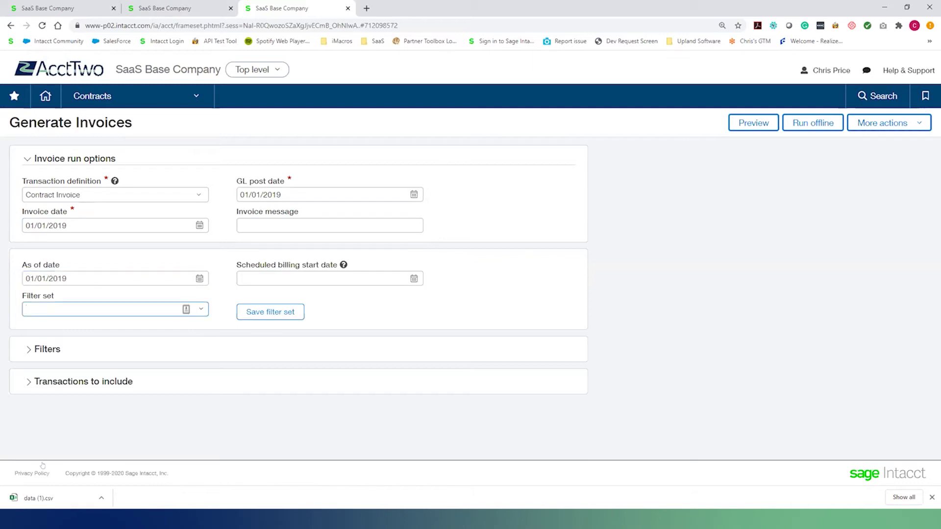
Filter the invoice run to the contract Intelligent Insights New Contract.
left_click(37, 356)
left_click(76, 431)
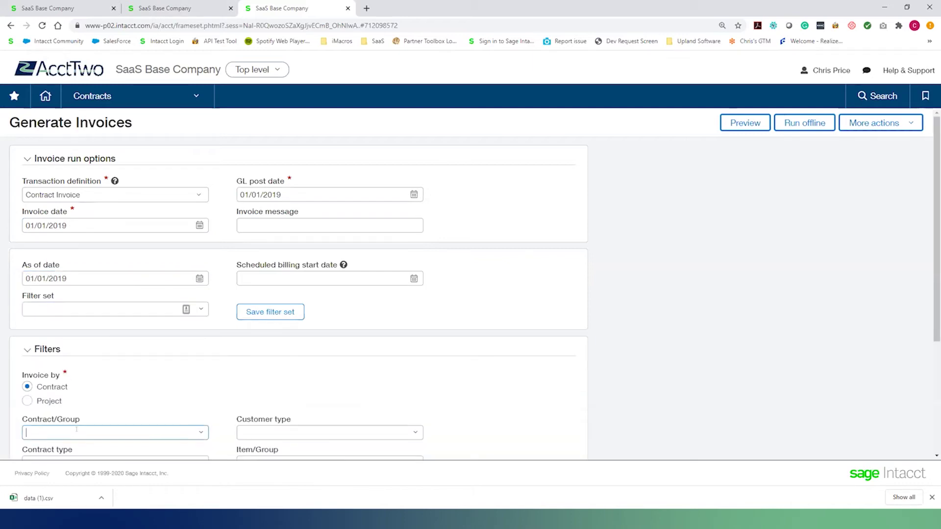
type("iun")
key("BackSpace")
key("BackSpace")
type("n")
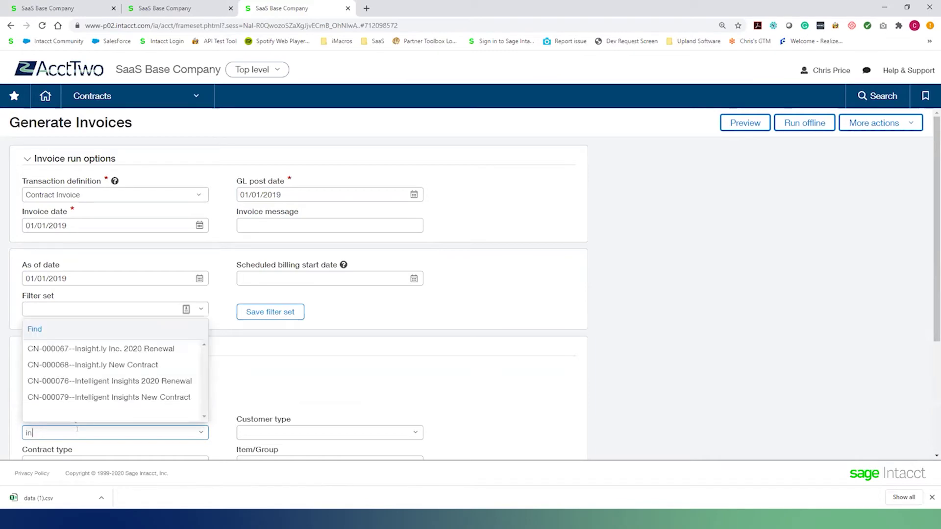
left_click(110, 394)
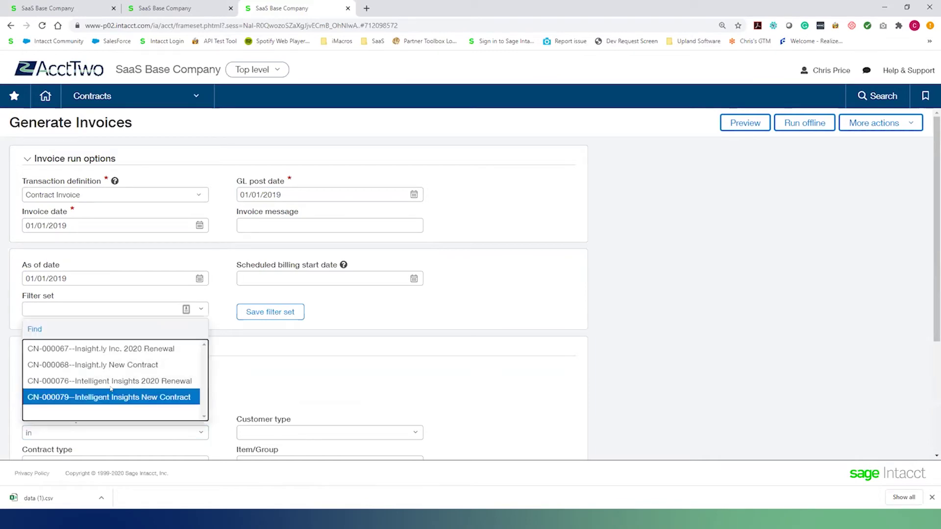
Preview the invoice run and open the Intelligent Insights invoice for review.
left_click(744, 123)
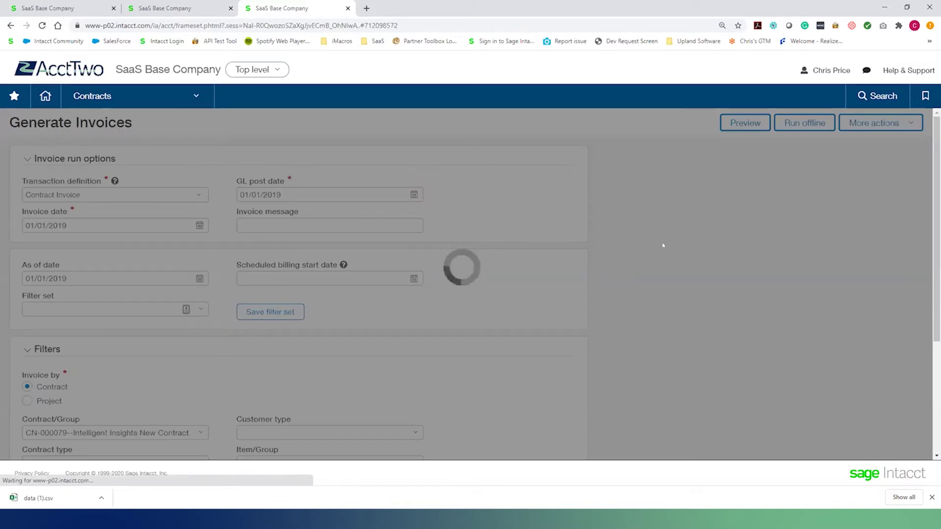
scroll(662, 245, "down", 2)
scroll(637, 250, "down", 4)
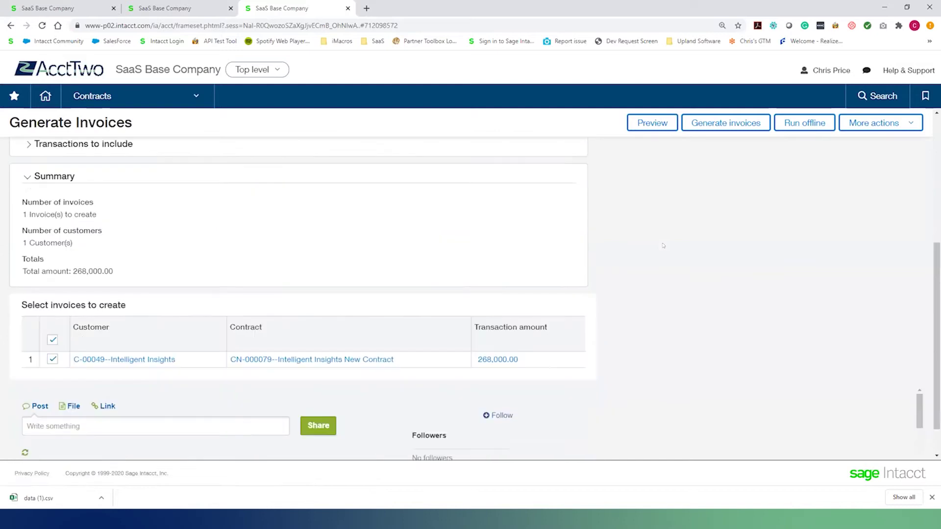
left_click(506, 317)
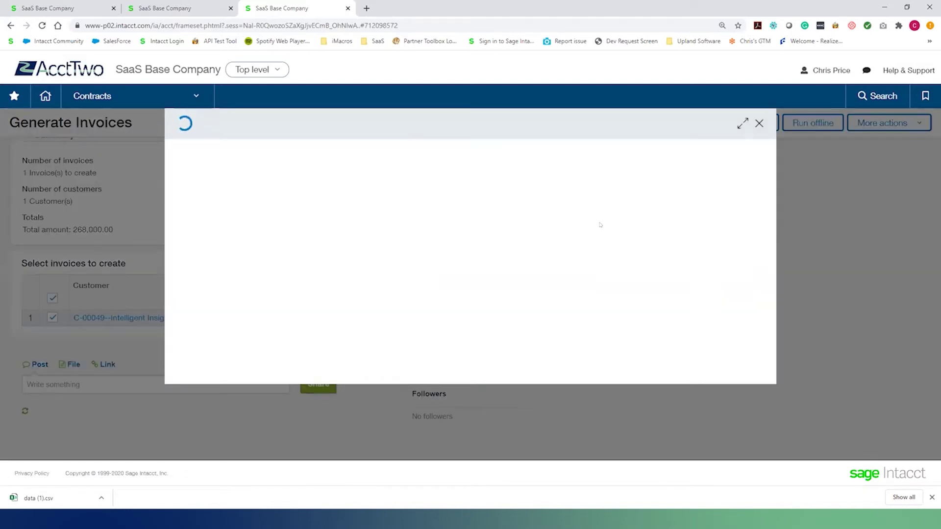
Review and save the invoice's contract billing schedule entries, and generate the invoice.
scroll(596, 248, "down", 4)
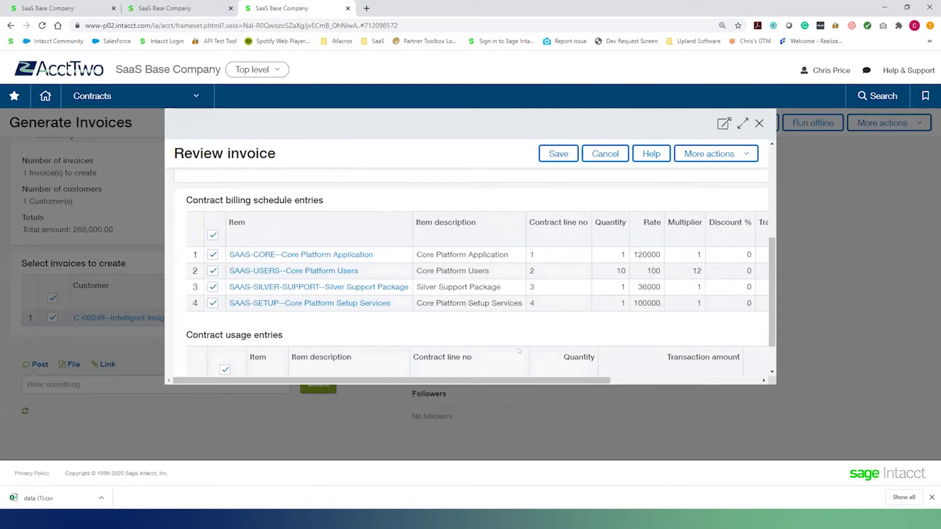
scroll(509, 373, "right", 2)
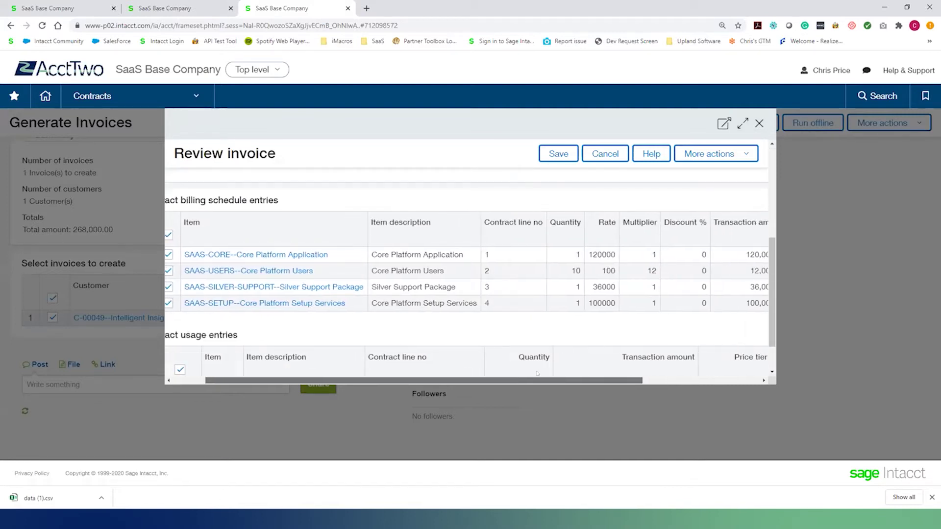
left_click_drag(537, 374, 658, 374)
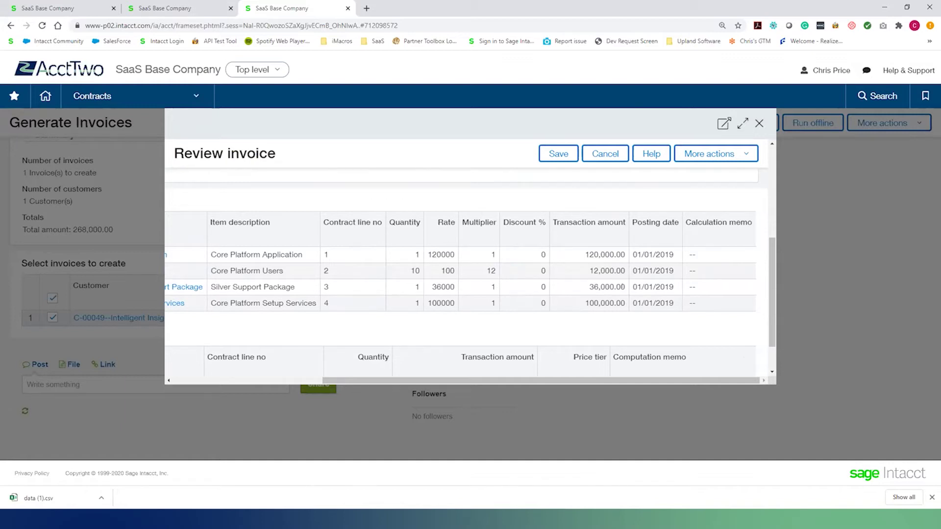
left_click_drag(606, 380, 457, 380)
left_click(559, 154)
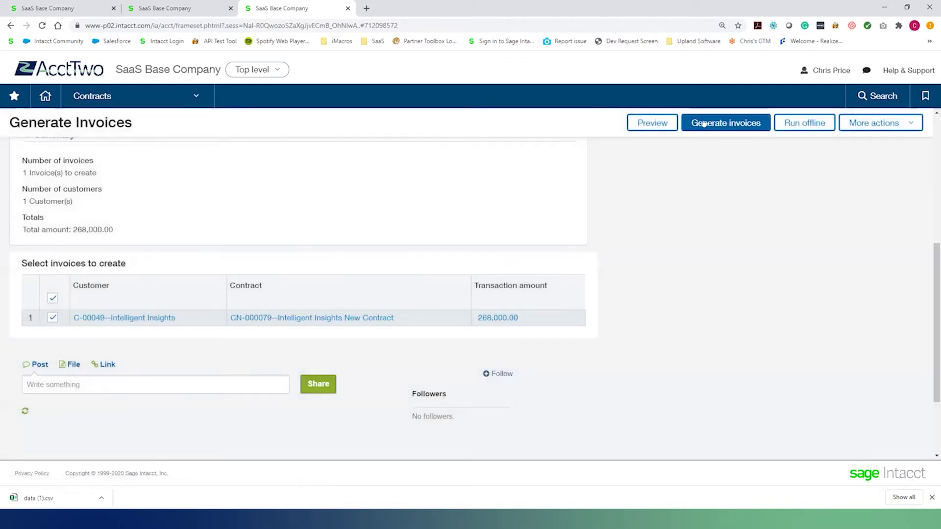
left_click(703, 123)
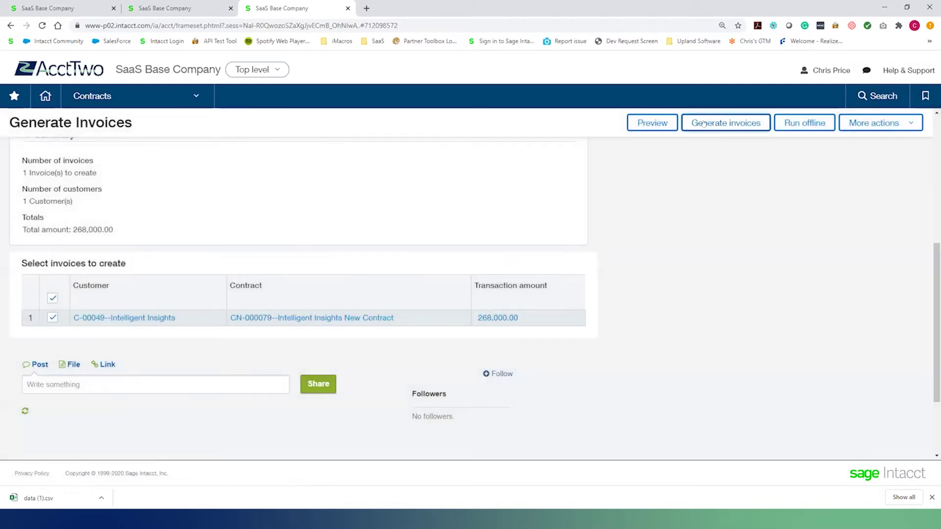
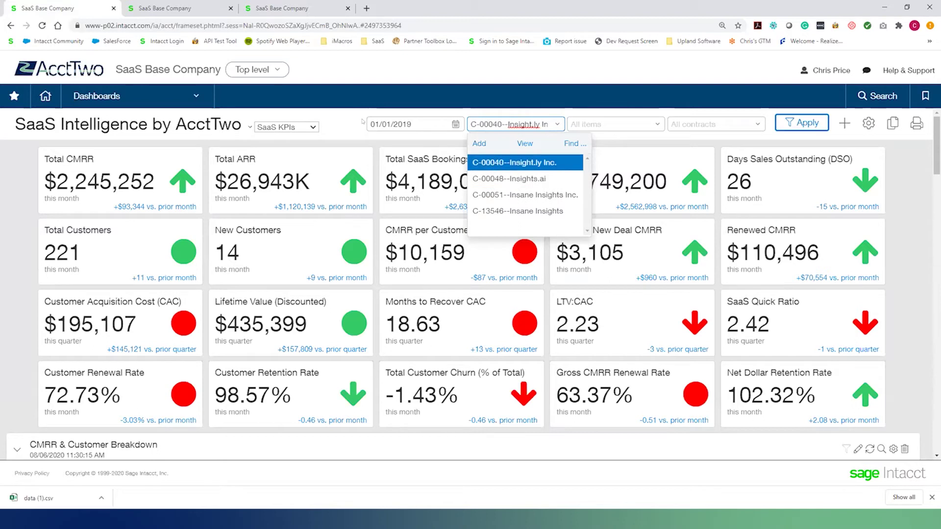
Replace the customer filter on the SaaS KPIs dashboard with Intelligent Insights and apply the filter.
key("BackSpace")
key("BackSpace")
key("BackSpace")
key("BackSpace")
key("BackSpace")
key("BackSpace")
key("BackSpace")
key("BackSpace")
key("BackSpace")
key("BackSpace")
key("BackSpace")
key("BackSpace")
key("BackSpace")
key("BackSpace")
key("BackSpace")
key("BackSpace")
key("BackSpace")
key("BackSpace")
key("BackSpace")
key("BackSpace")
key("BackSpace")
key("BackSpace")
key("BackSpace")
key("BackSpace")
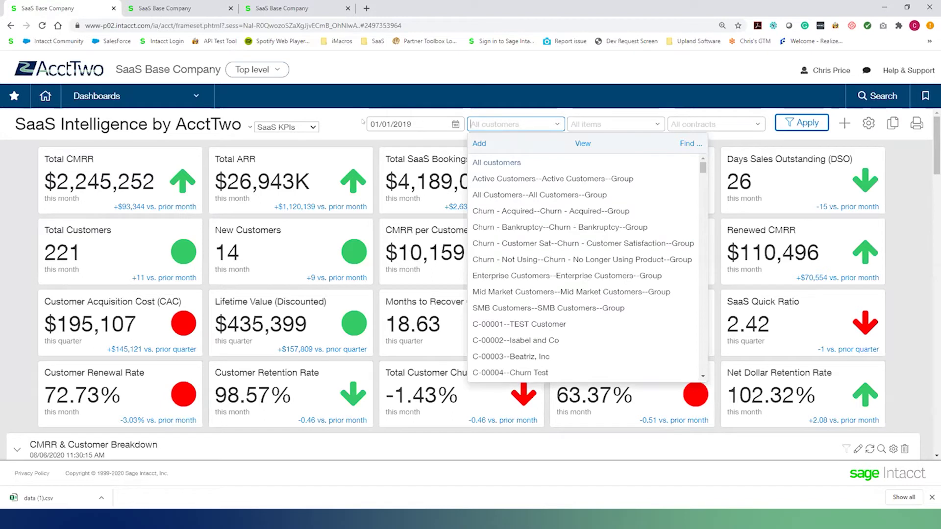
type("intel")
key("Down")
key("Return")
left_click(780, 118)
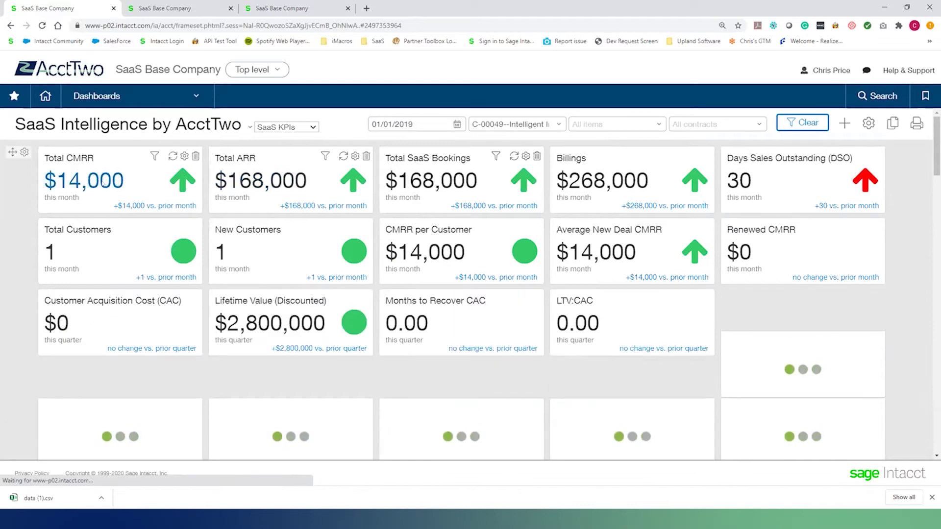
mouse_move(103, 183)
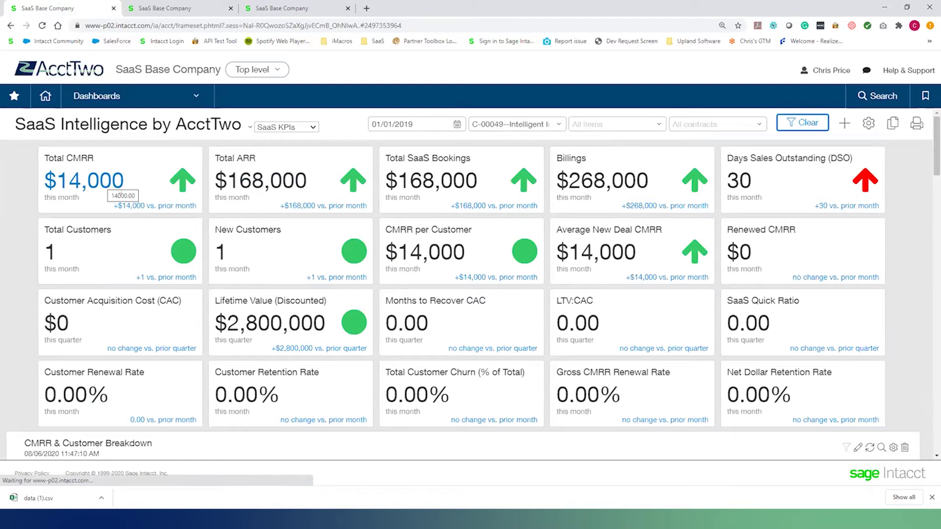
Examine the KPI tiles for January 2019, including ARR, SaaS bookings, billings, DSO and CMRR per customer, and find the CMRR & Customer Breakdown.
mouse_move(286, 193)
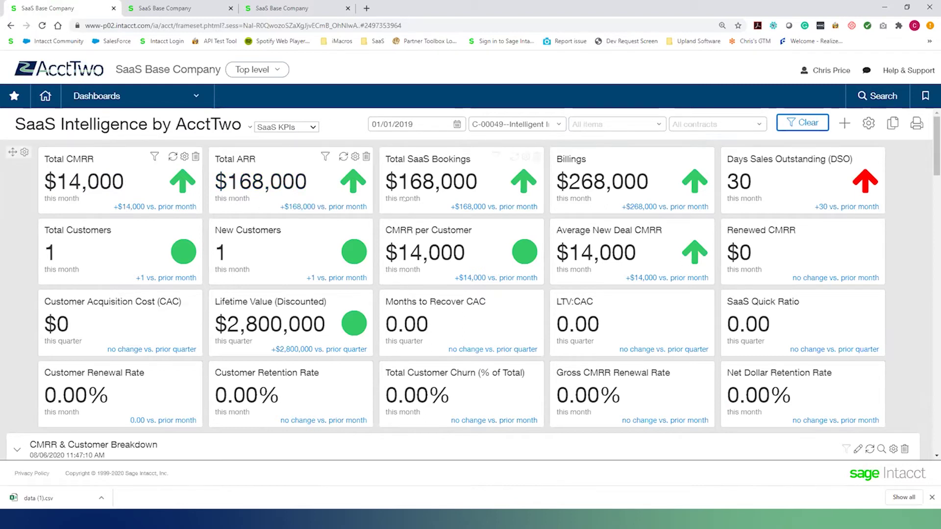
mouse_move(409, 193)
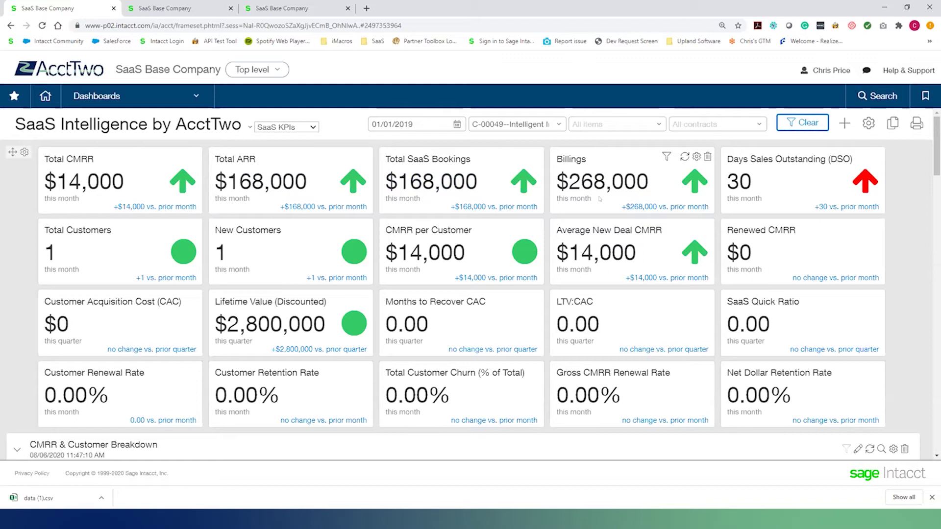
mouse_move(731, 186)
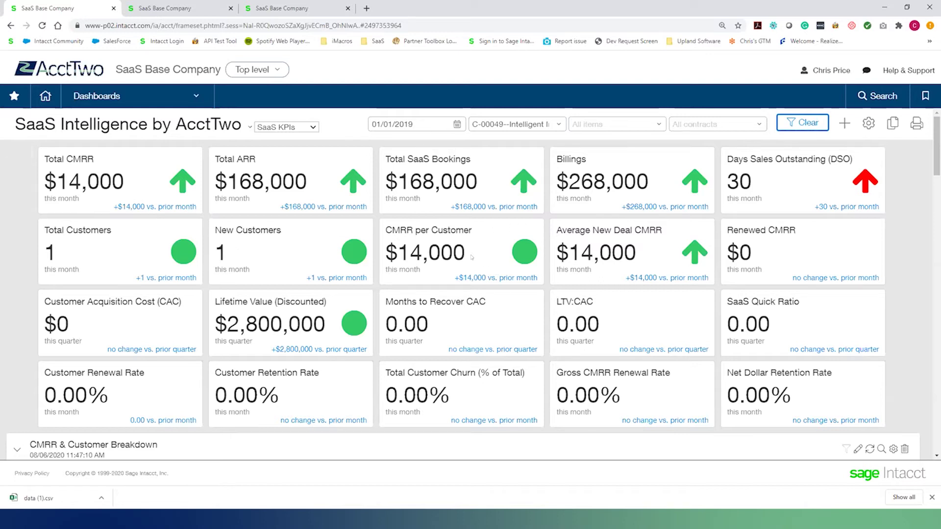
mouse_move(456, 255)
scroll(768, 261, "down", 4)
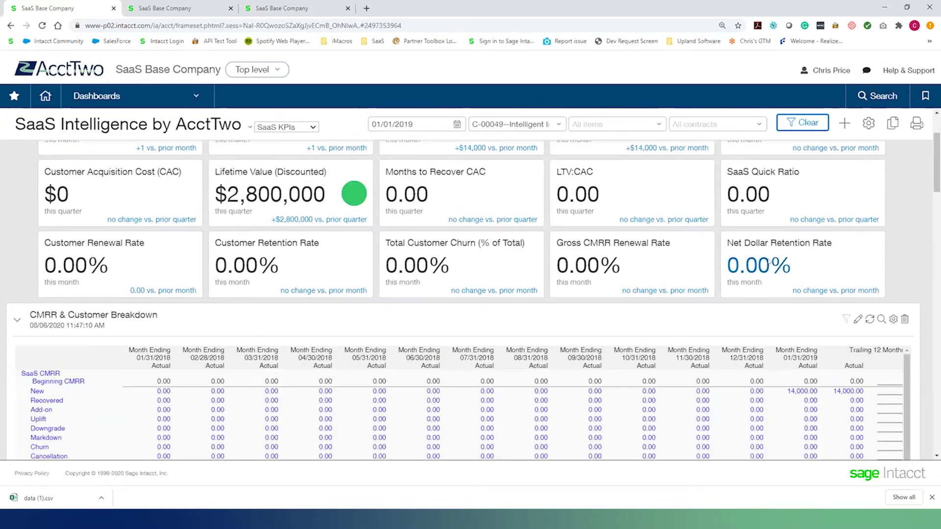
scroll(764, 256, "down", 1)
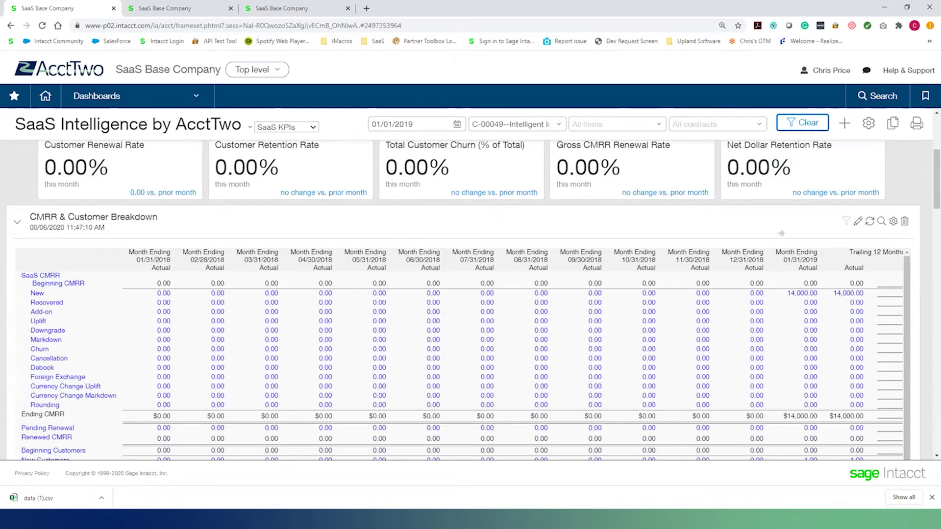
Drill into New CMRR for the month ending 01/31/2019 and inspect the journal entry behind the SAAS-CORE line.
left_click(804, 293)
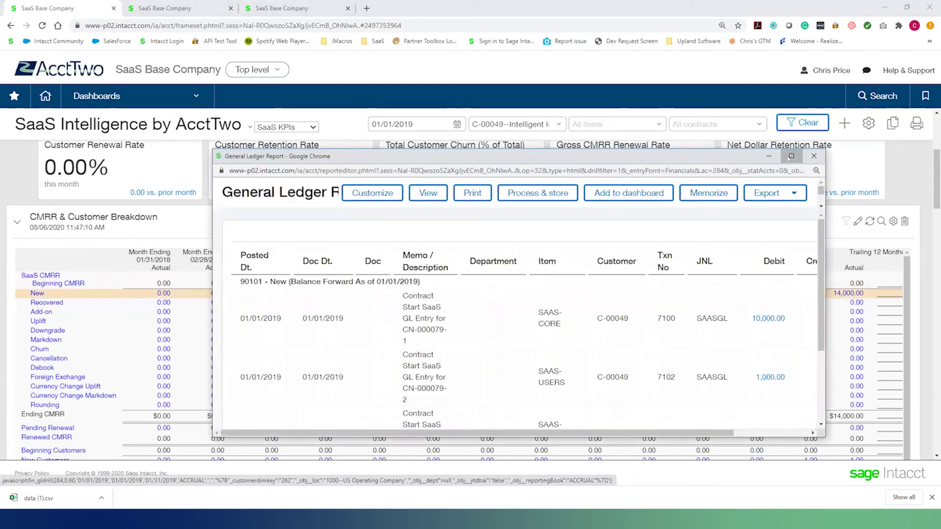
left_click(791, 157)
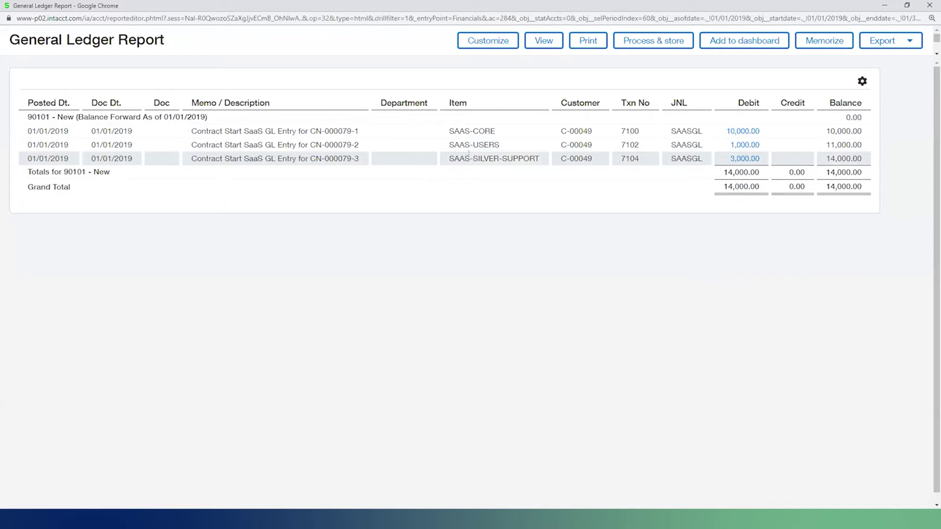
left_click(745, 131)
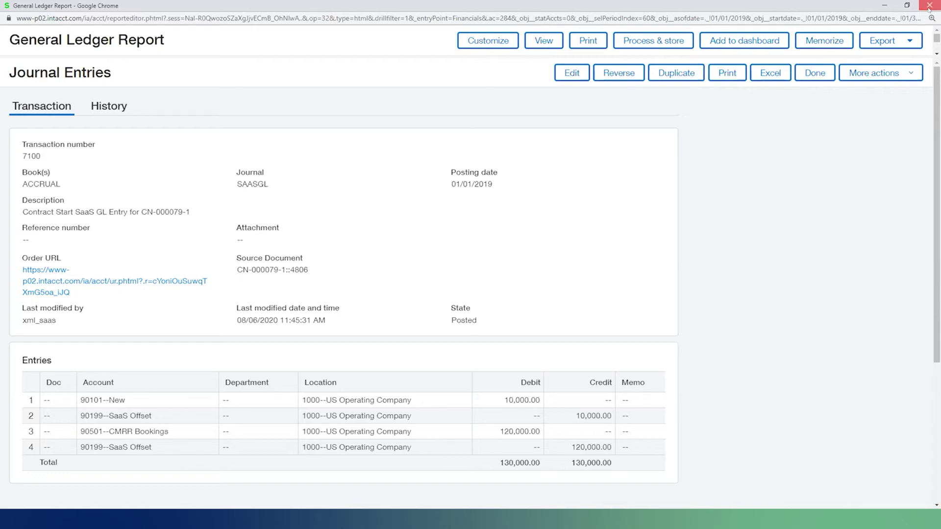
left_click(927, 8)
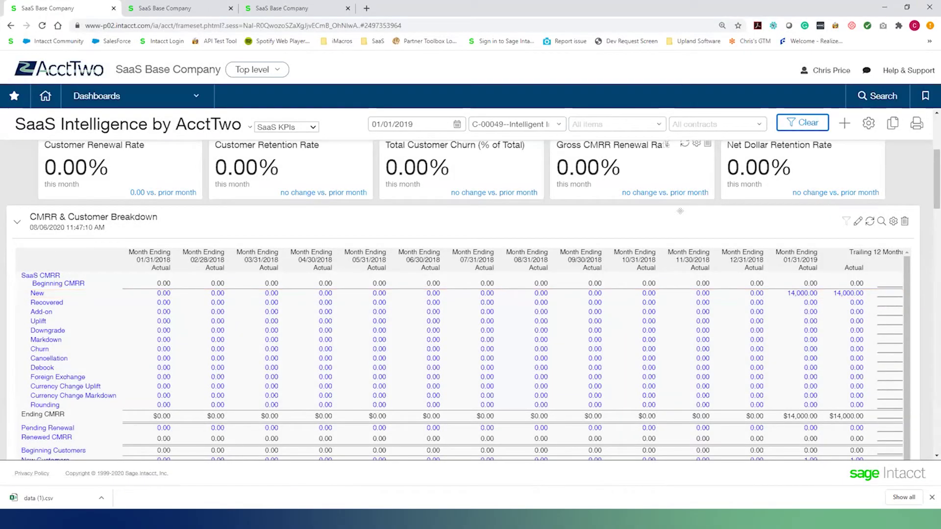
Filter the dashboard to 01/01/2020 and drill into the Pending Renewal amount for the month ending 01/31/2020.
scroll(586, 244, "down", 3)
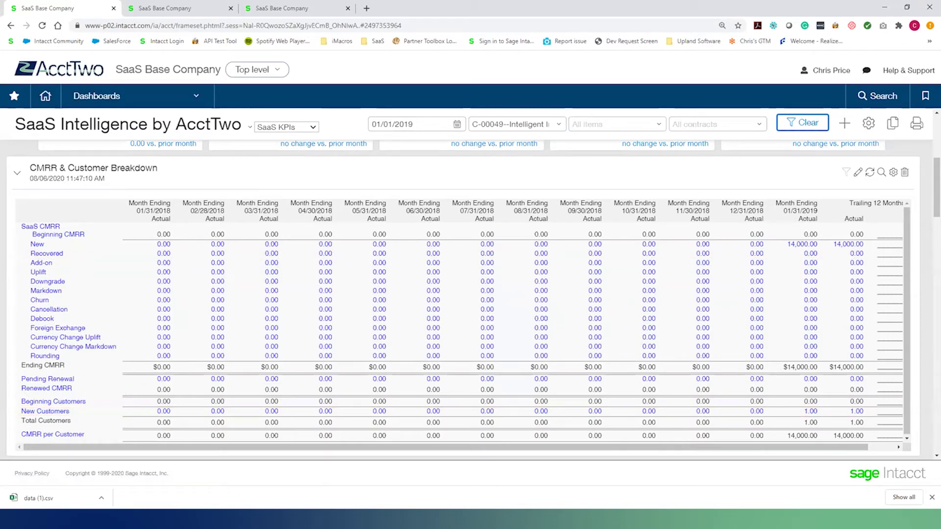
left_click(418, 118)
key("BackSpace")
key("BackSpace")
type("20")
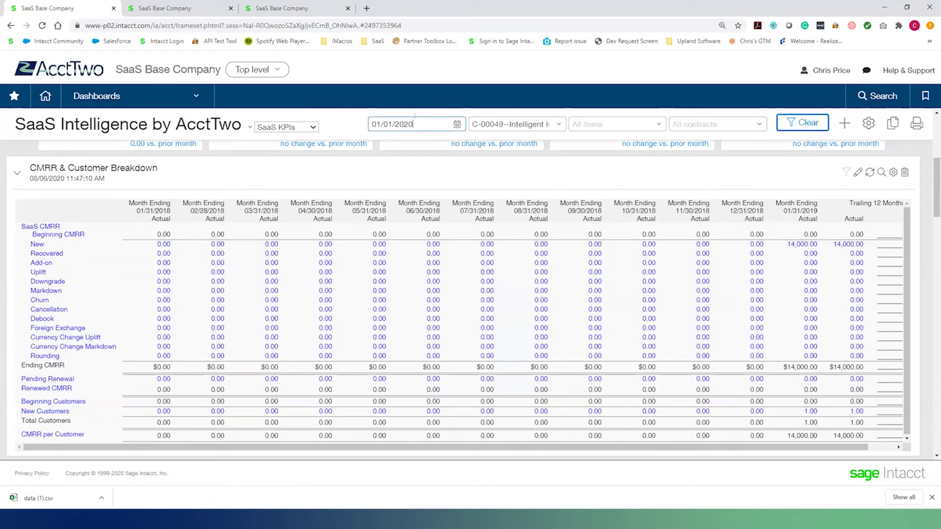
key("Tab")
key("Return")
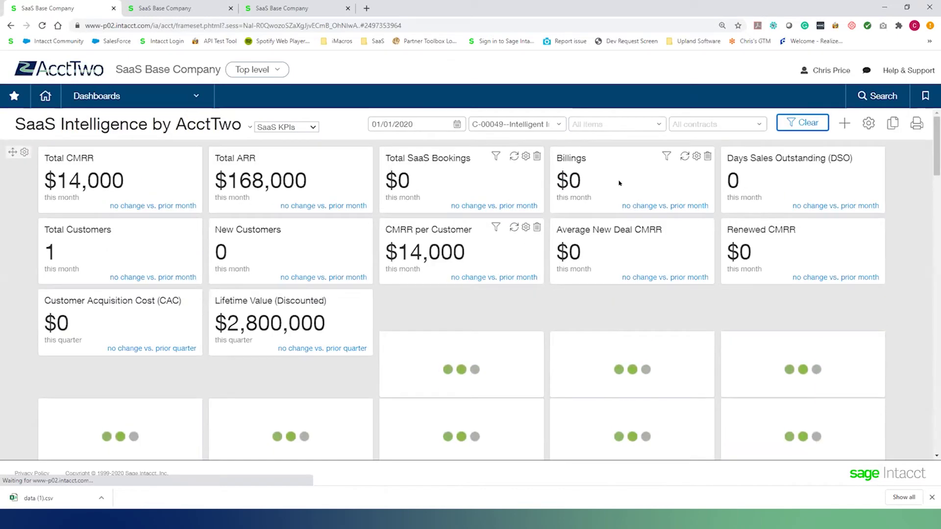
scroll(619, 183, "down", 5)
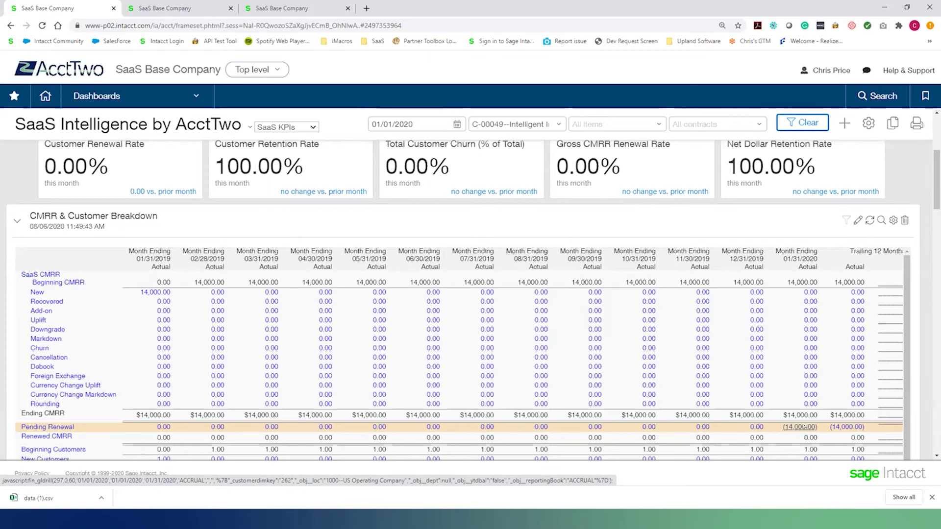
left_click(803, 426)
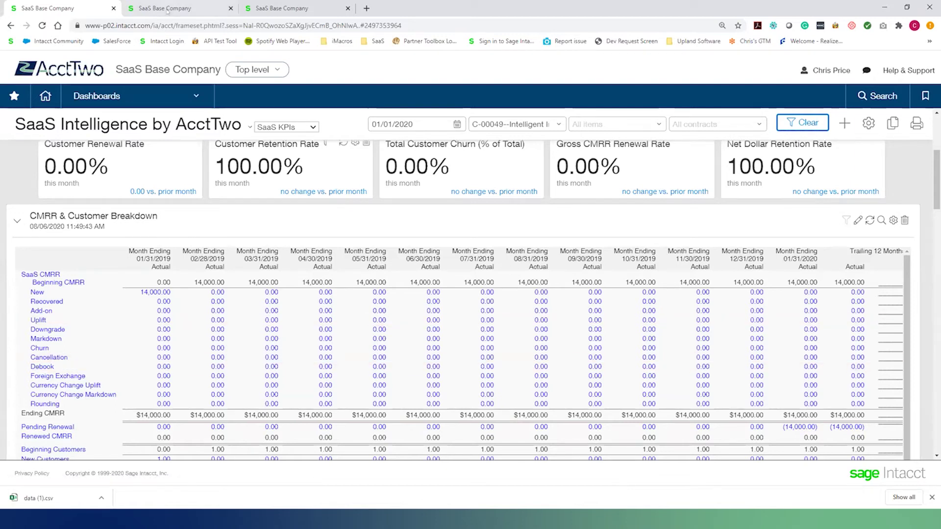
Start a new line on the open contract for item SAAS-USERS--Core Platform Users with start date 07/01/2019.
left_click(167, 9)
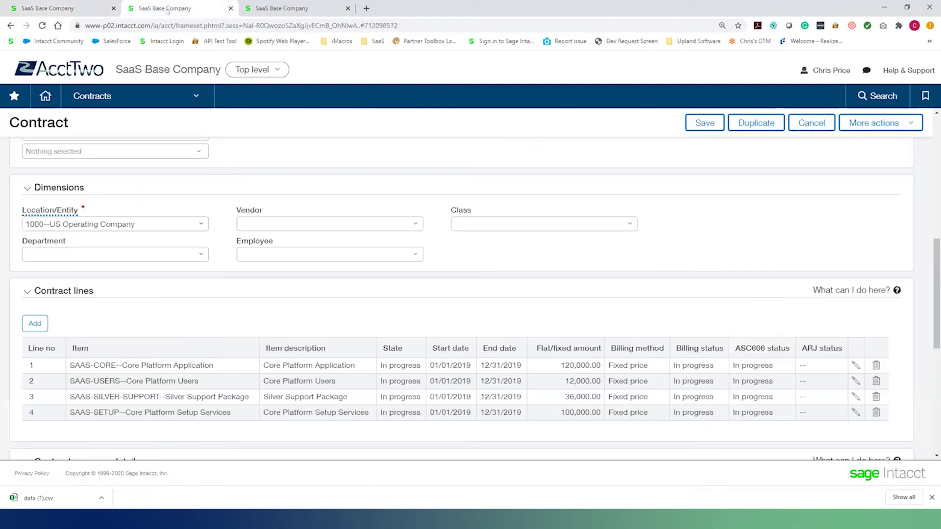
left_click(34, 324)
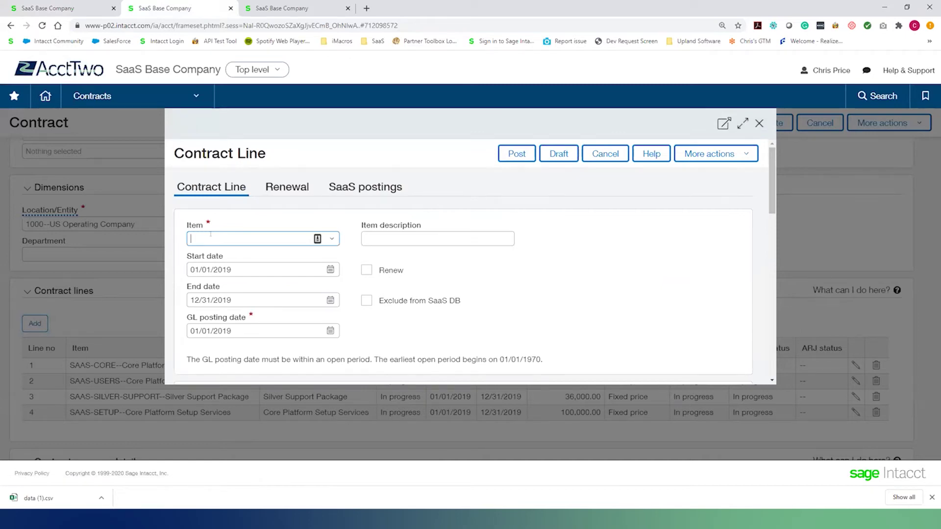
type("saa")
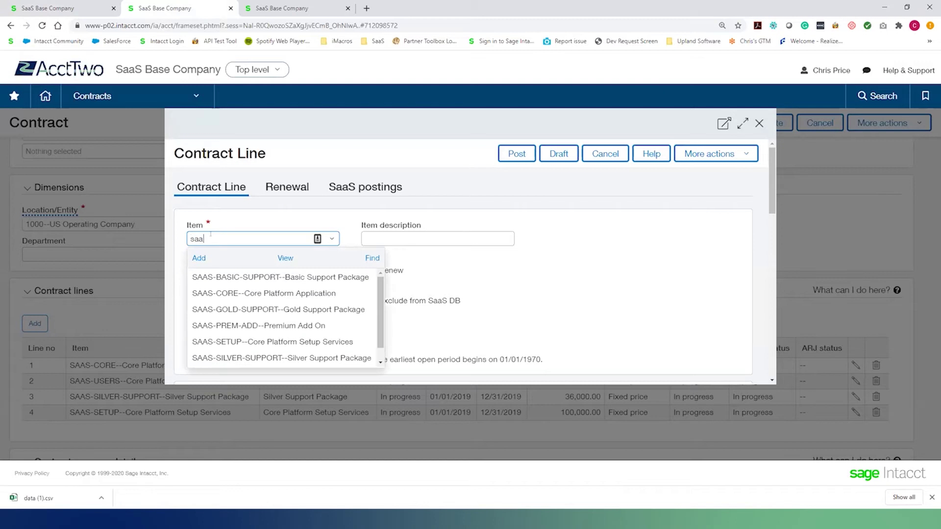
type("s-us")
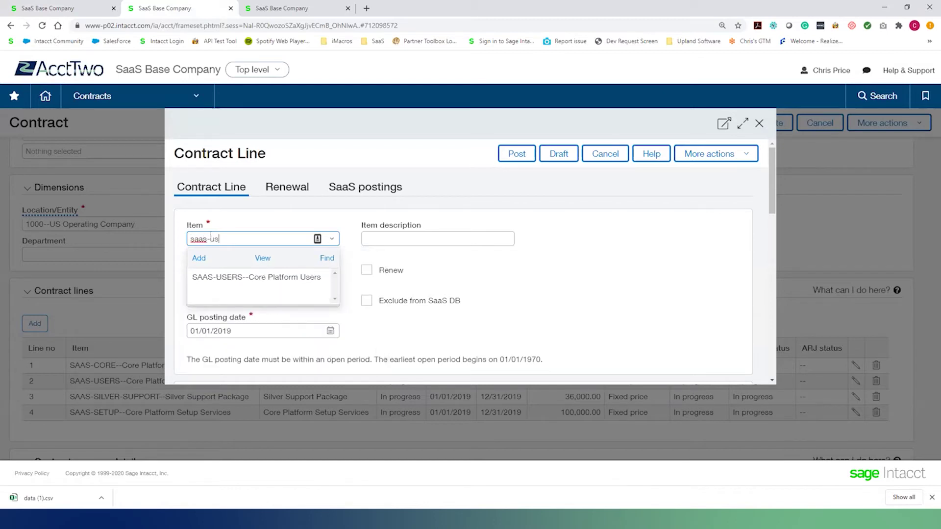
key("Tab")
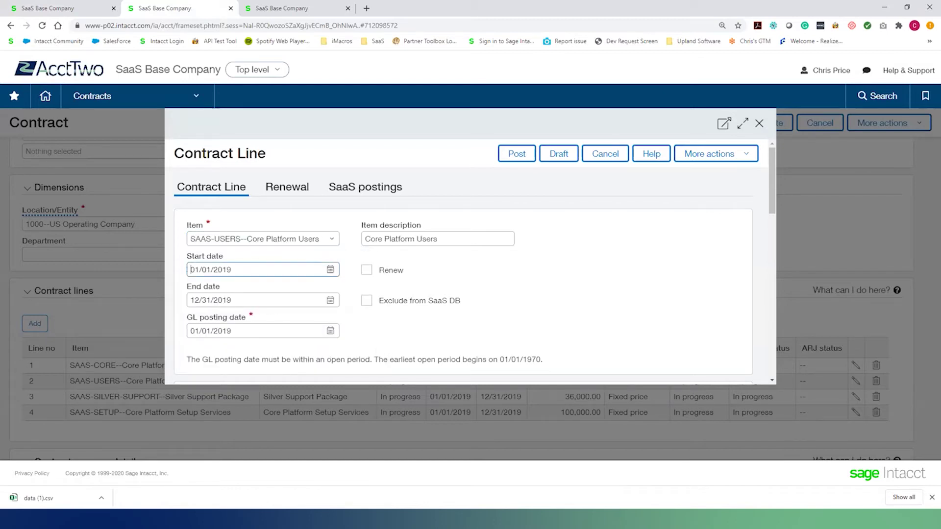
key("BackSpace")
type("7")
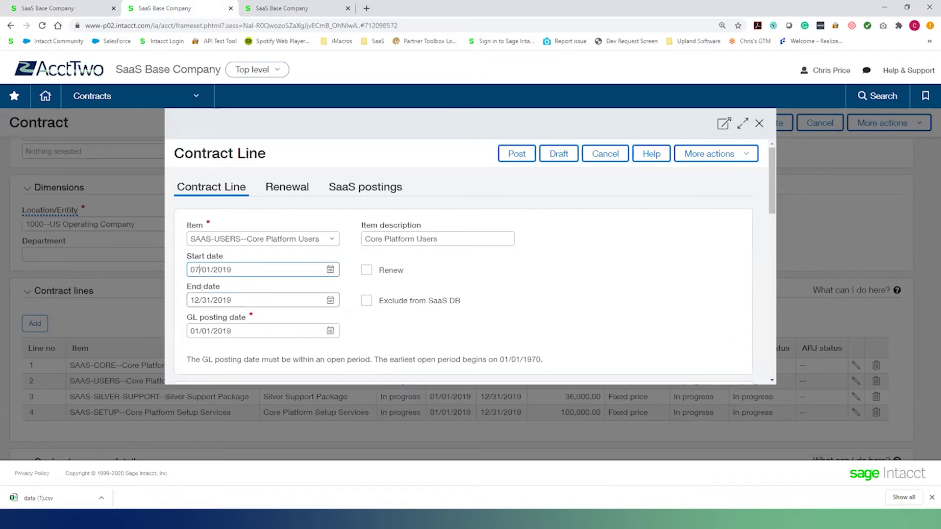
key("Tab")
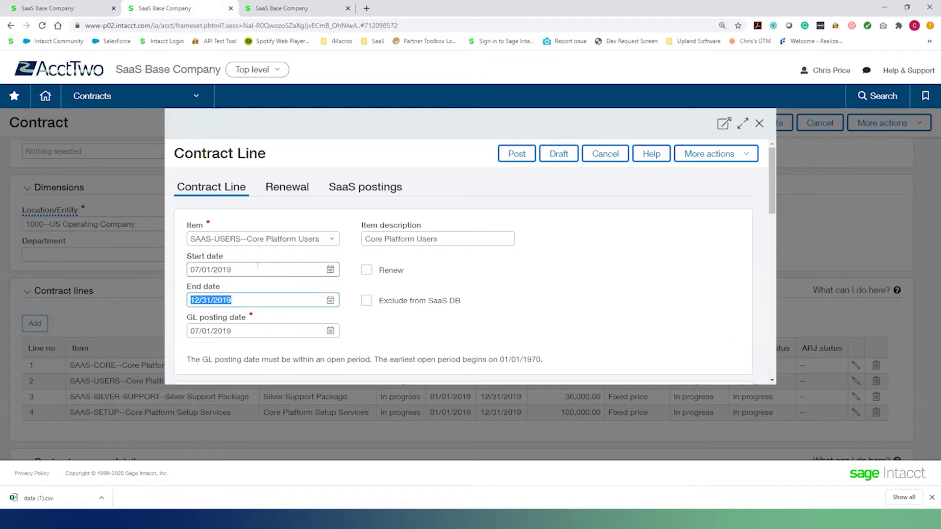
Set the line's fixed amount to One-time frequency, calculated from quantity 10, rate 100 and multiplier 6.
scroll(294, 274, "down", 1)
scroll(392, 284, "down", 2)
left_click(403, 286)
left_click(397, 304)
scroll(294, 294, "down", 2)
left_click(201, 286)
type("10")
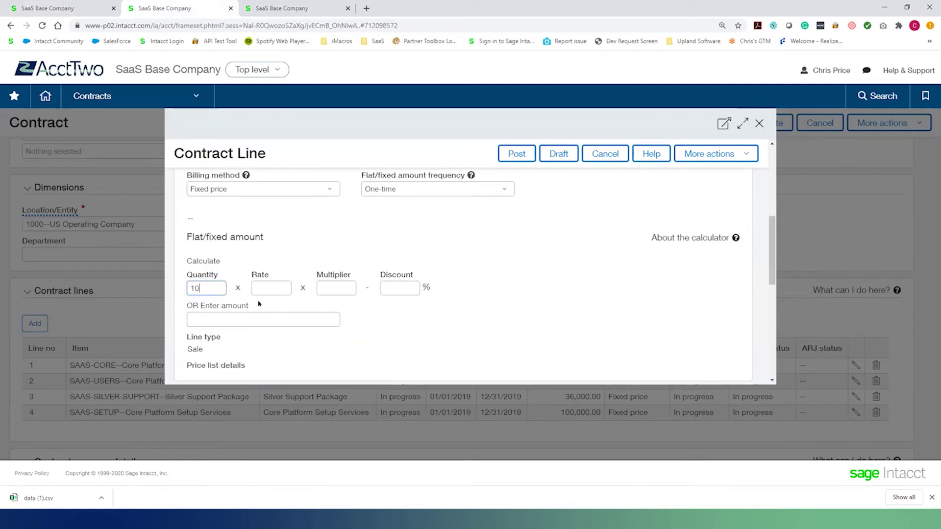
key("Tab")
type("100")
key("Tab")
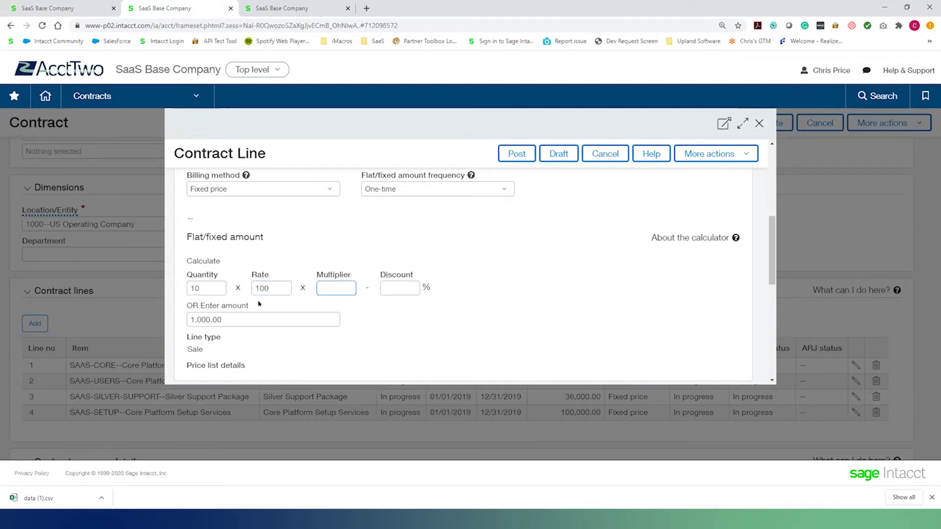
type("6")
key("Tab")
left_click(326, 288)
Set the line's ASC606 revenue start date to 07/01/2019 and post the contract line.
scroll(519, 274, "down", 10)
left_click(388, 242)
double_click(363, 242)
type("07/01/2019")
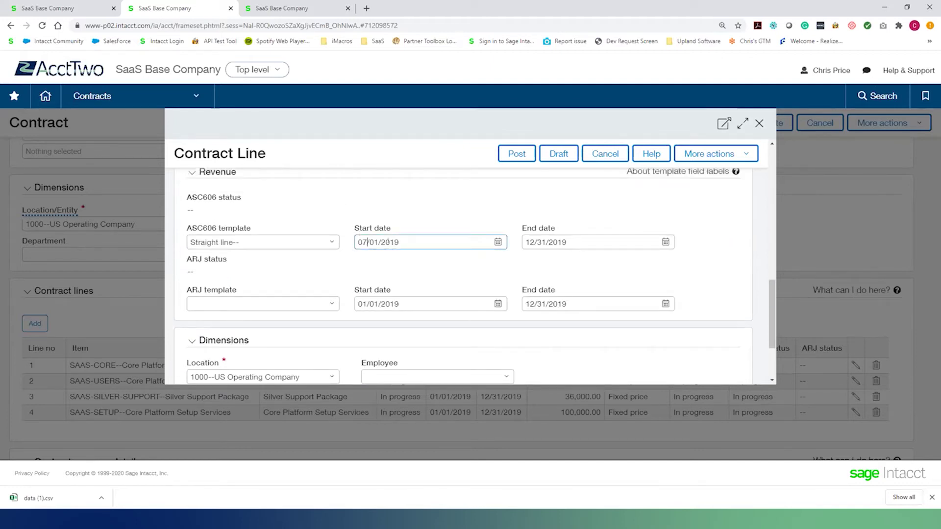
left_click(512, 208)
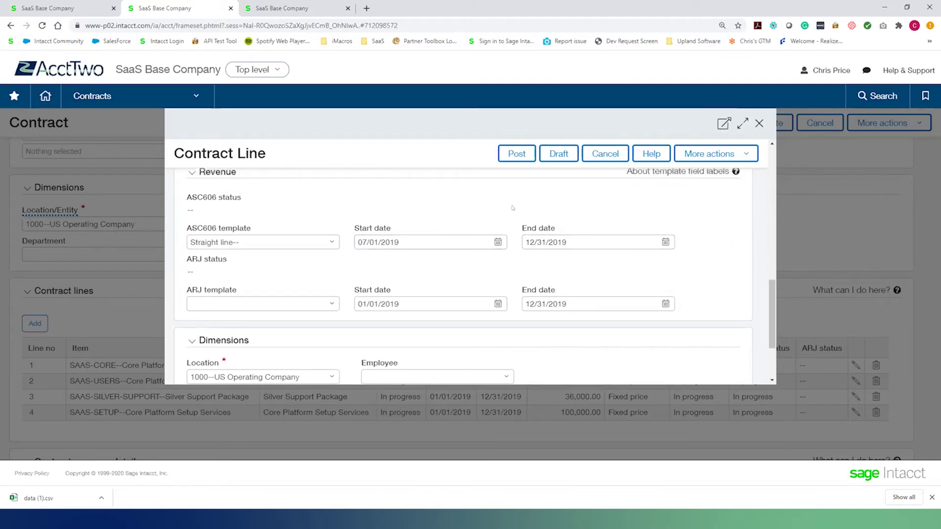
left_click(509, 155)
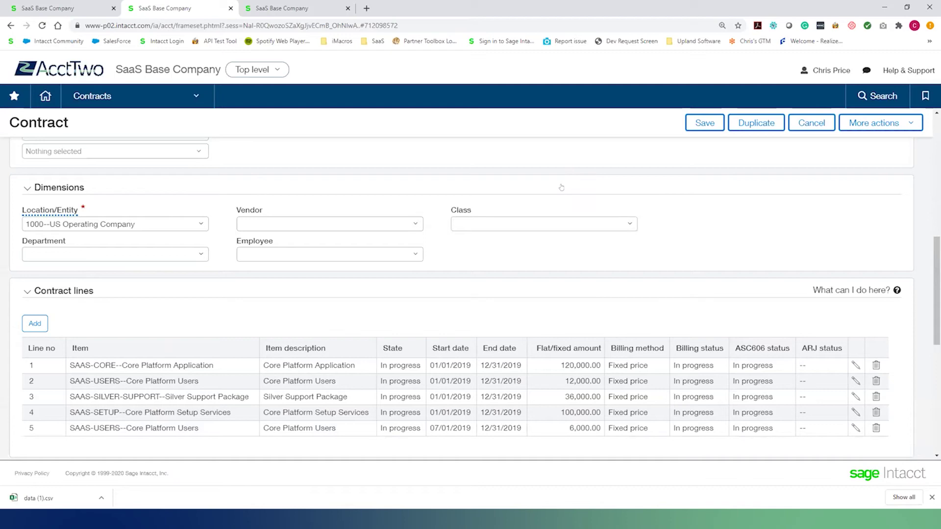
Switch to the presentation slide explaining the New and Addon CMRR entries.
key("alt+Tab")
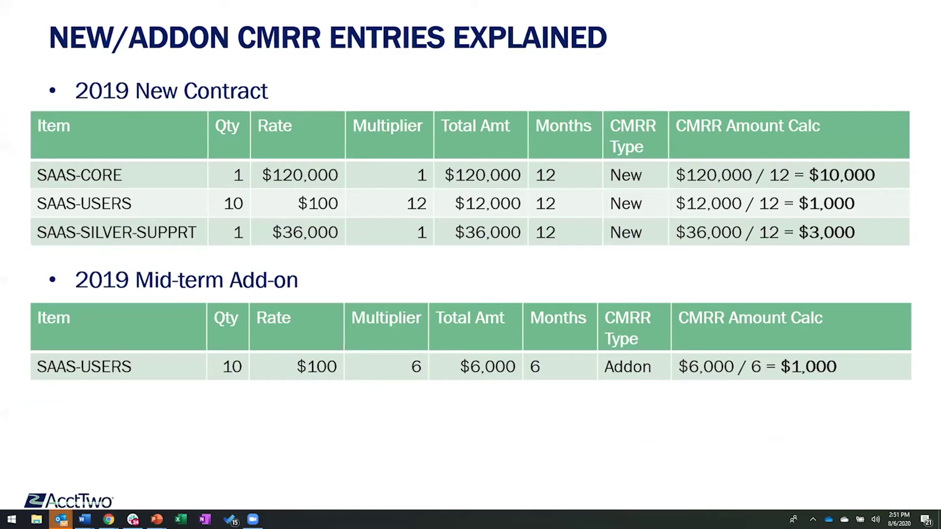
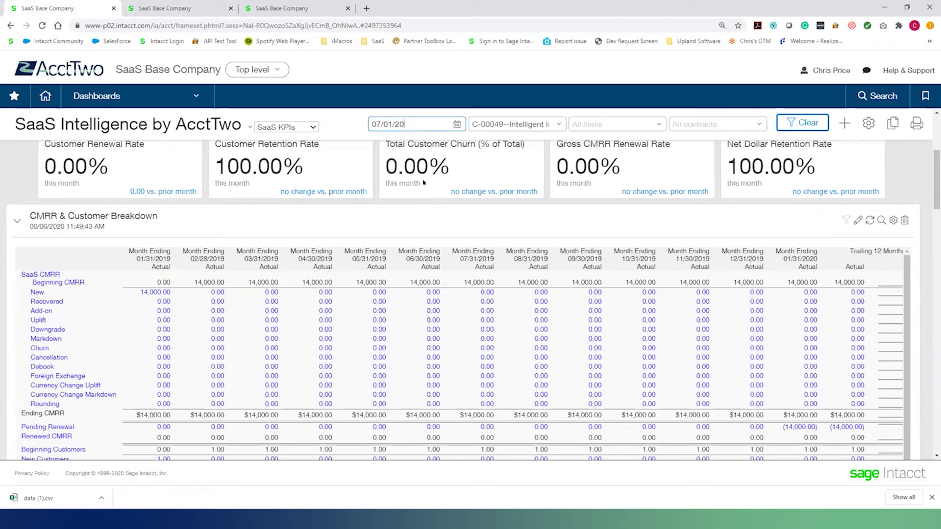
Set the SaaS KPIs dashboard date to 07/01/2019 and apply the filter.
type("19")
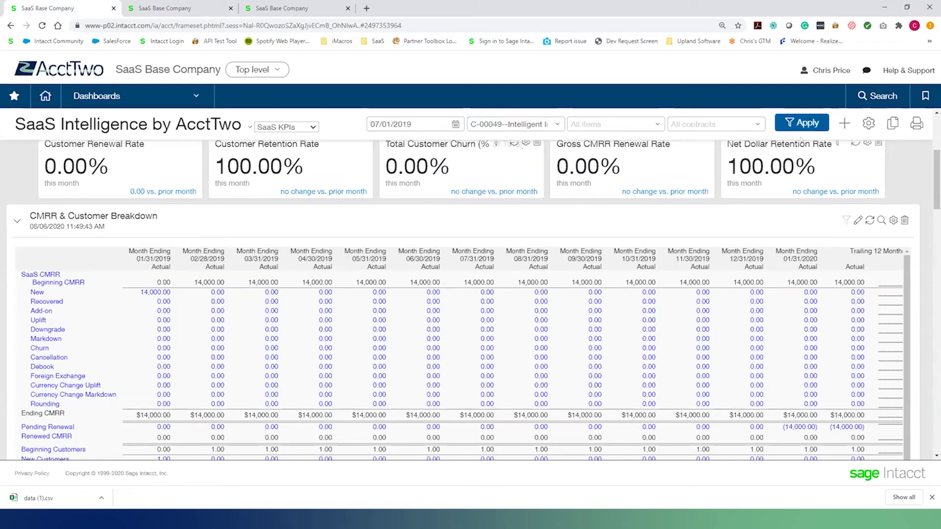
left_click(804, 124)
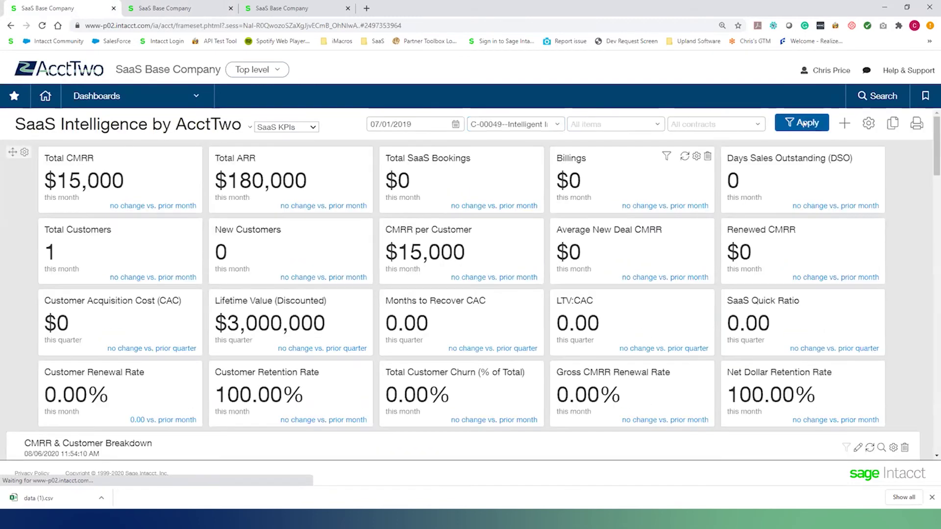
left_click(803, 123)
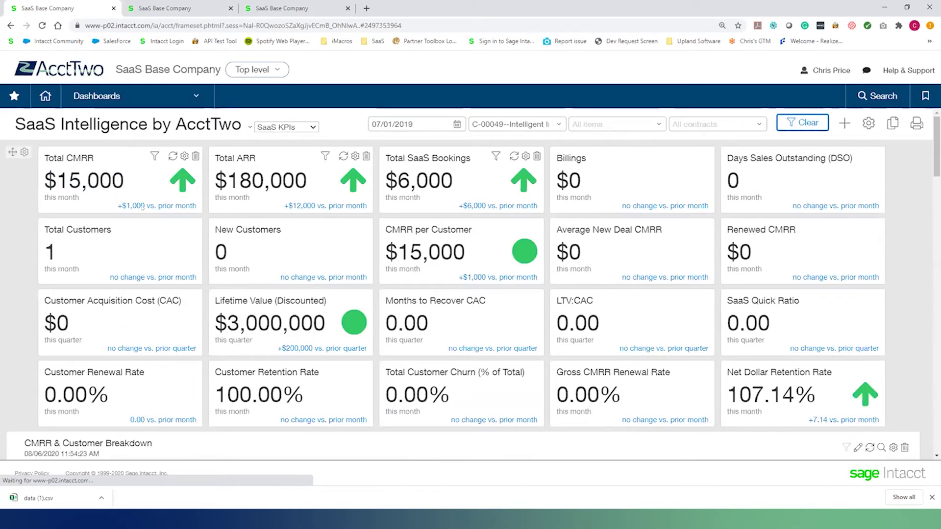
Examine the July 2019 KPI tiles for total CMRR, ARR, SaaS bookings and net dollar retention rate.
mouse_move(143, 207)
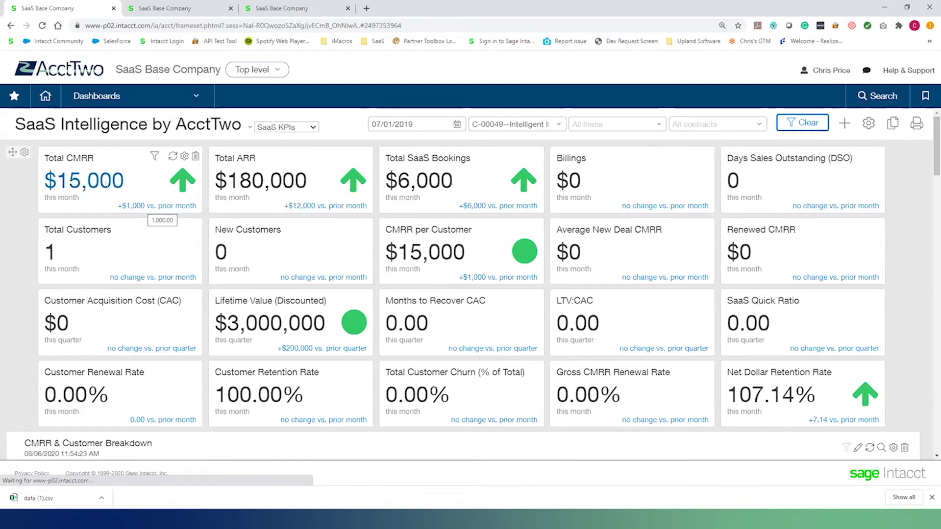
mouse_move(120, 185)
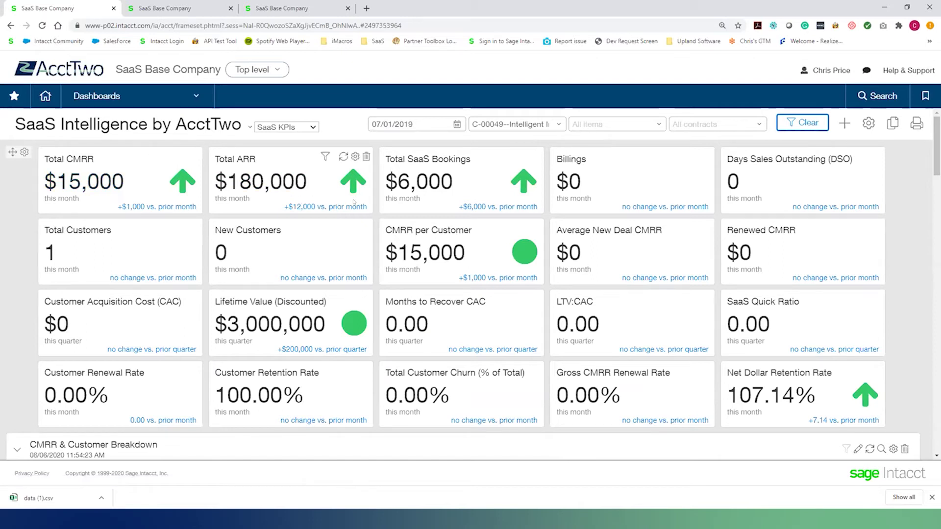
mouse_move(451, 186)
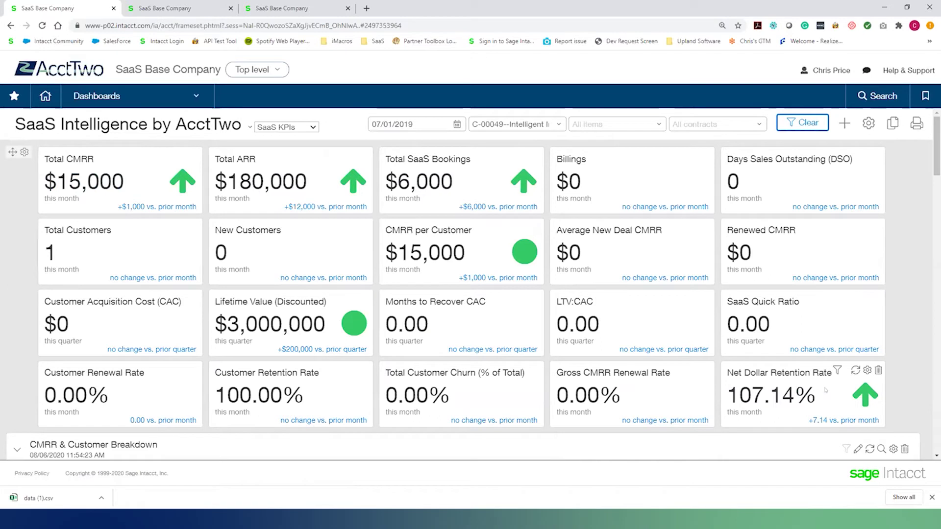
scroll(825, 390, "down", 2)
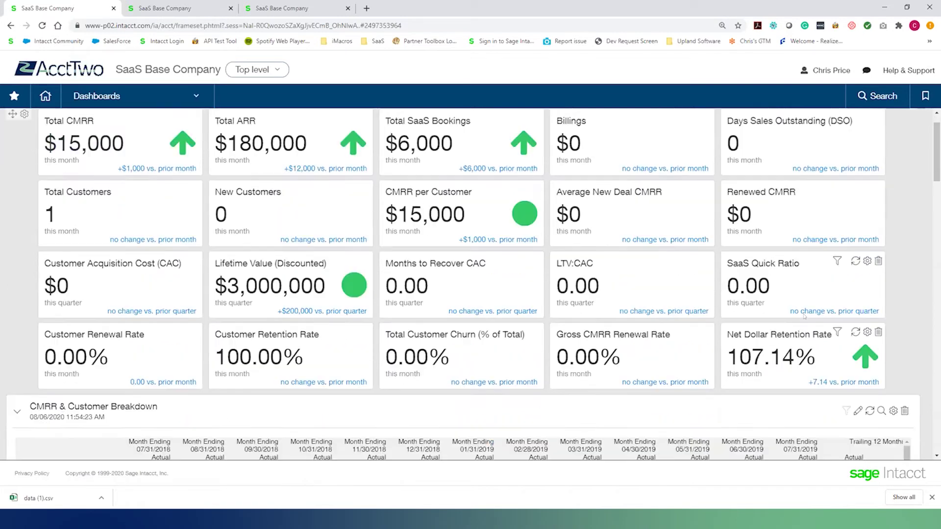
Drill into the July 2019 Add-on amount in the CMRR & Customer Breakdown, view its general ledger report enlarged, and close it.
scroll(806, 316, "down", 3)
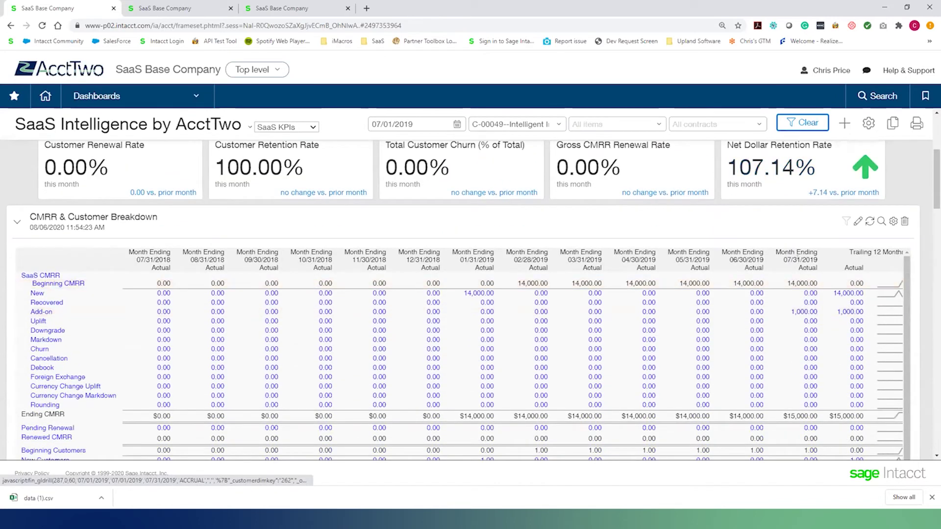
left_click(803, 312)
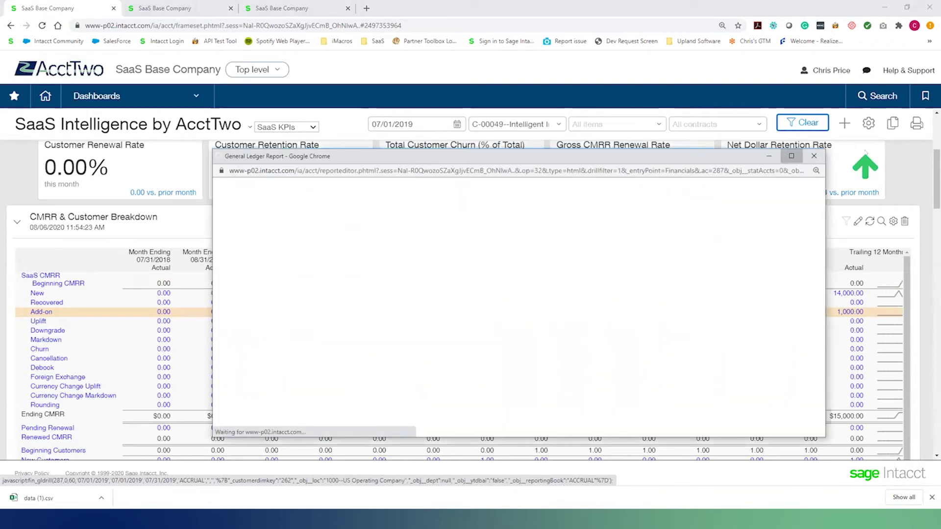
left_click(791, 155)
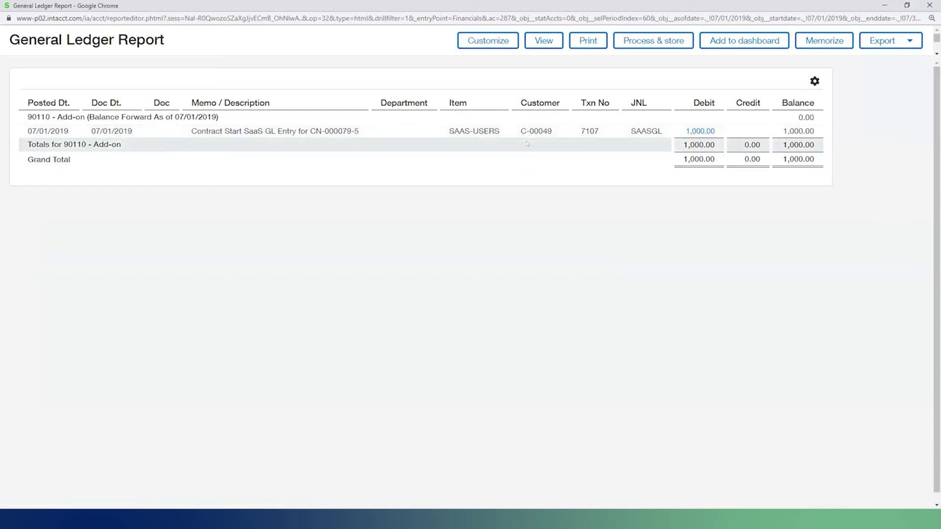
left_click(929, 5)
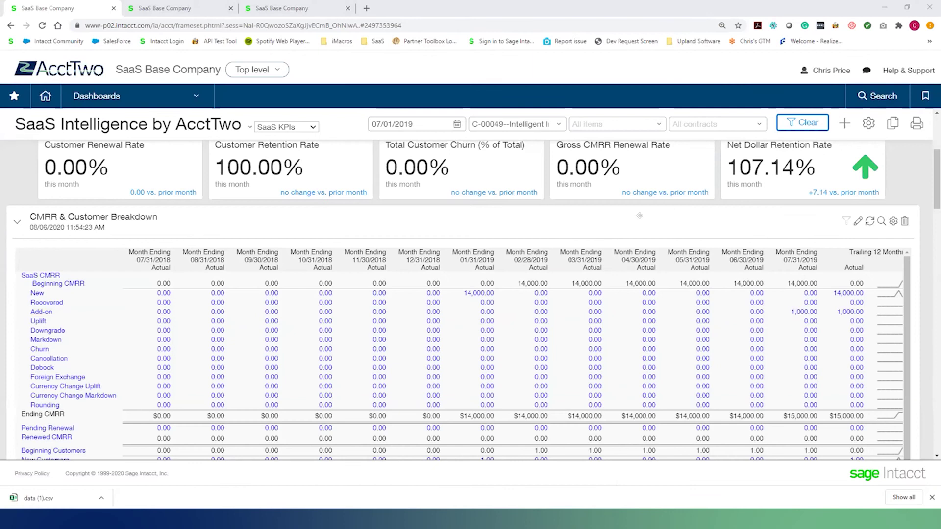
Filter the SaaS KPIs dashboard to 01/01/2020 and drill into the January 2020 Pending Renewal amount in the breakdown.
left_click_drag(414, 124, 355, 122)
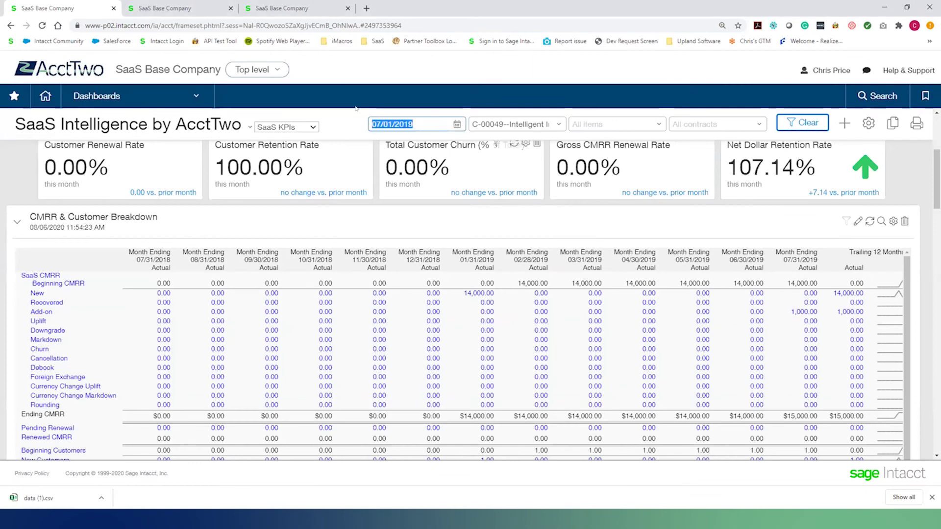
type("01/01/2")
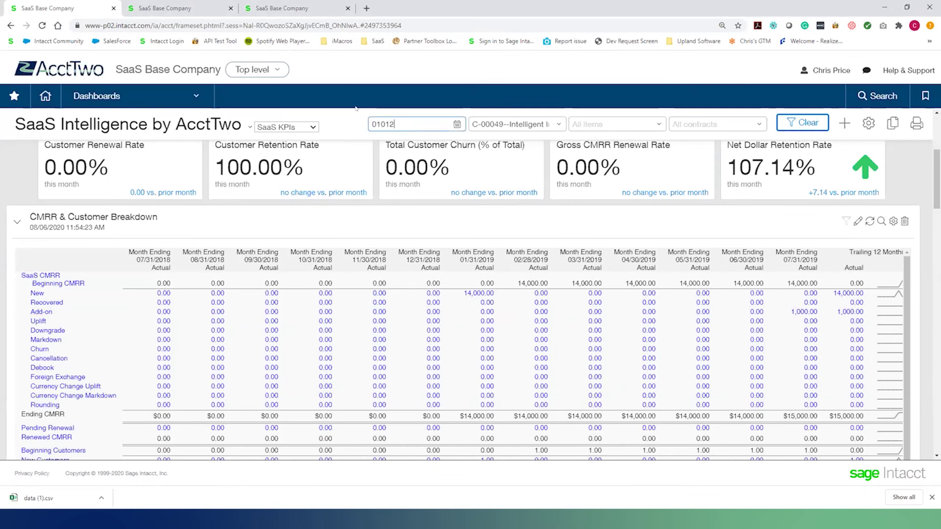
type("020")
key("Tab")
left_click(808, 122)
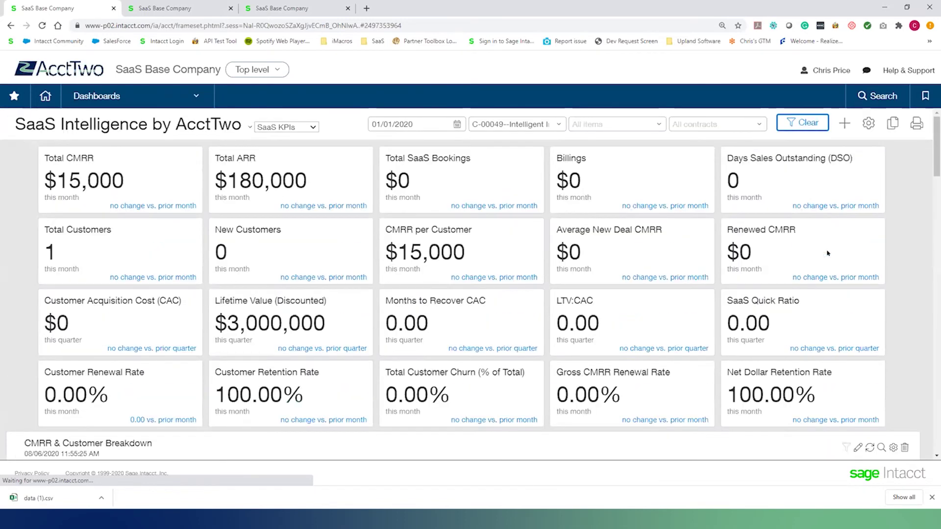
scroll(827, 253, "down", 5)
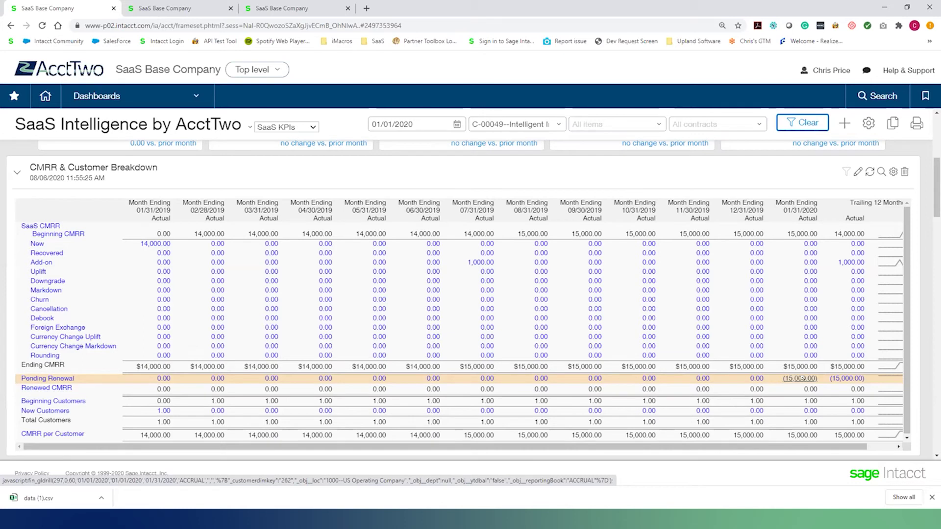
left_click(802, 378)
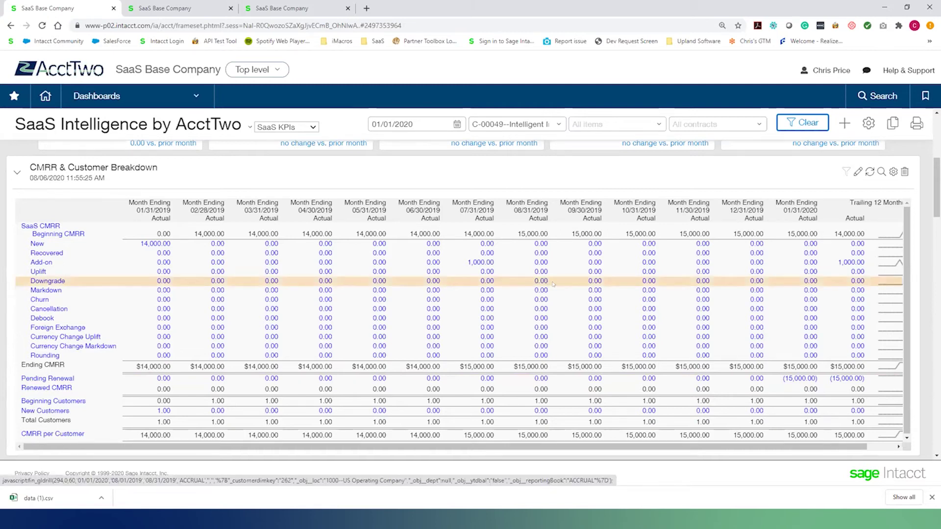
Filter the contracts list by the contract name "inte" and open the draft Intelligent Insights 2020 Renewal contract for editing.
left_click(173, 8)
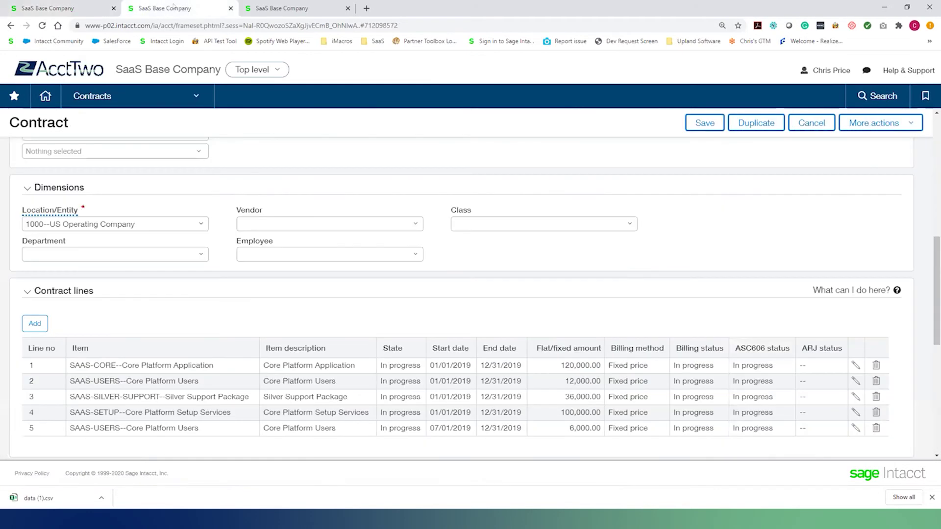
left_click(146, 100)
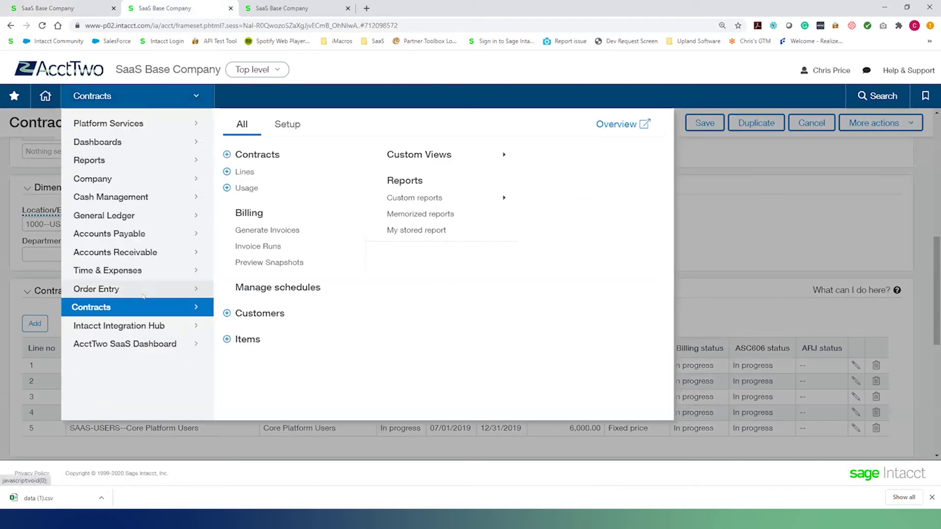
left_click(253, 155)
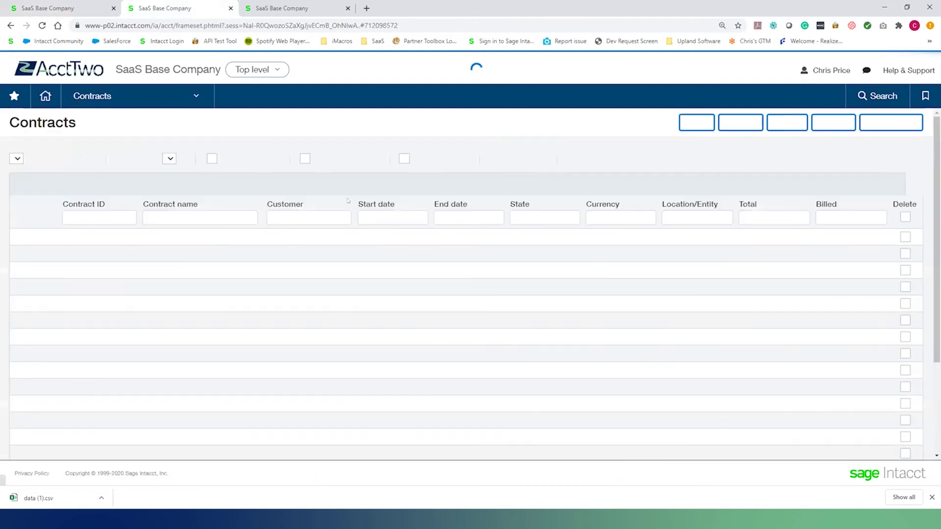
left_click(168, 217)
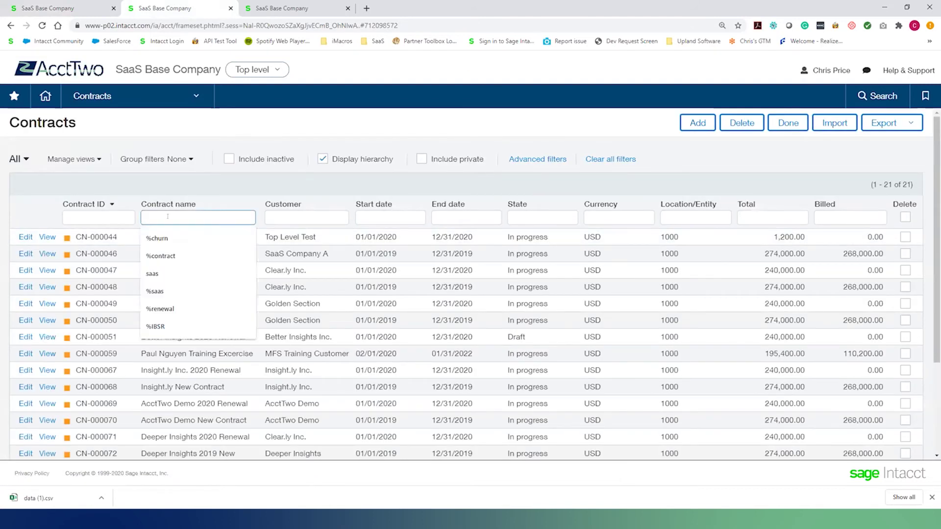
type("inte")
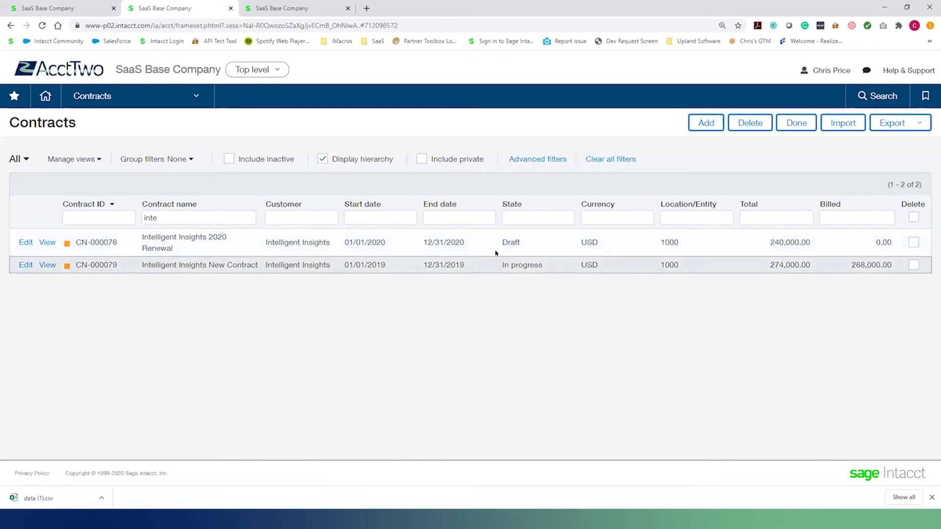
left_click(20, 244)
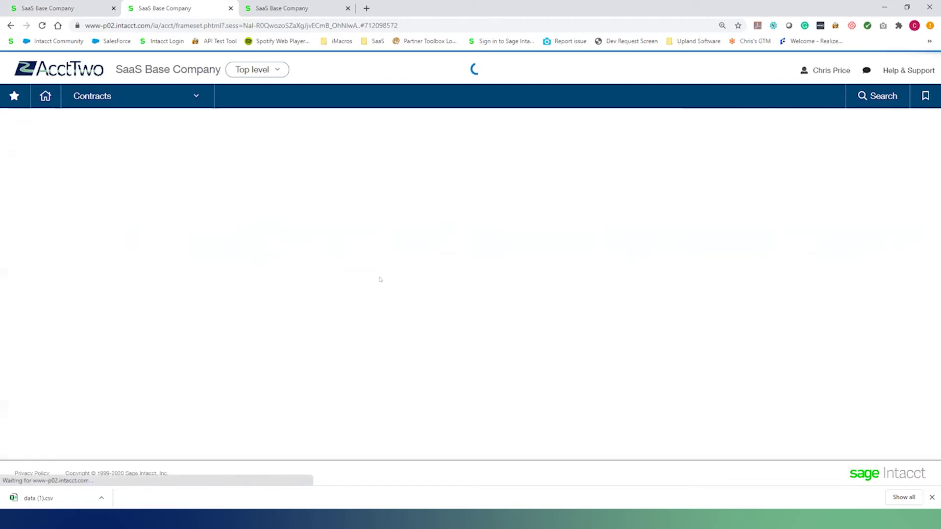
Post the Intelligent Insights 2020 Renewal contract with a posting date of 03/01/2020.
scroll(730, 138, "down", 2)
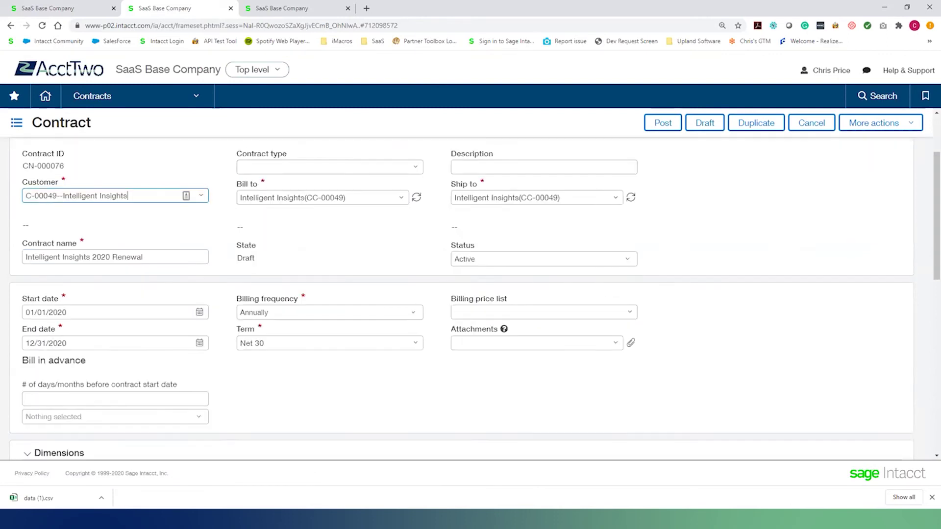
left_click(662, 122)
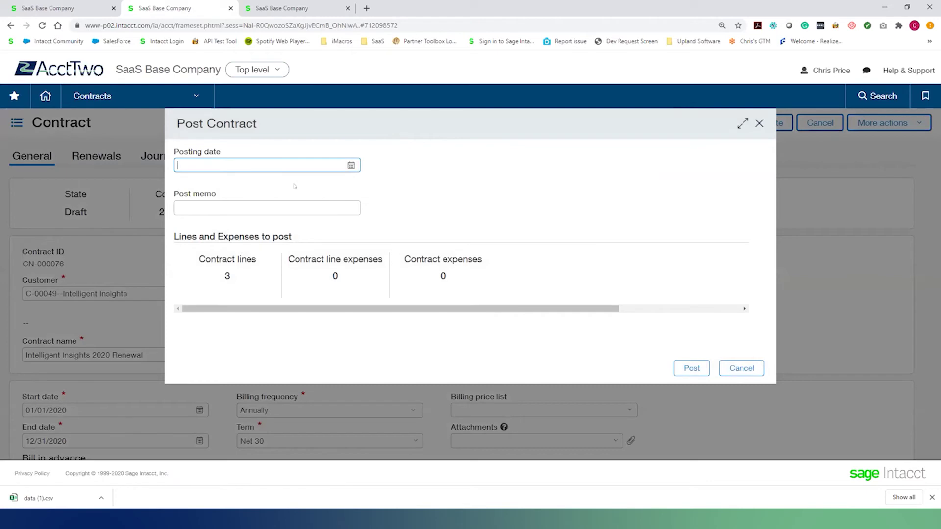
type("0301")
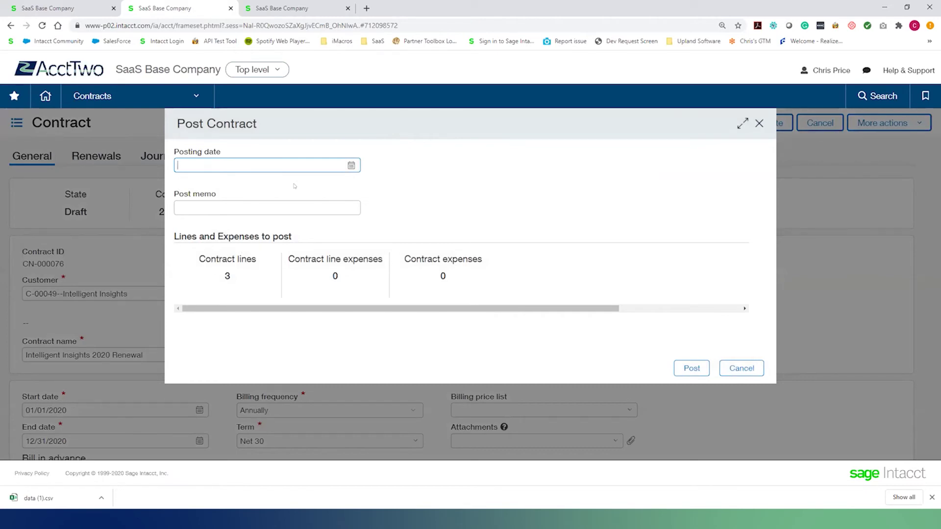
type("20")
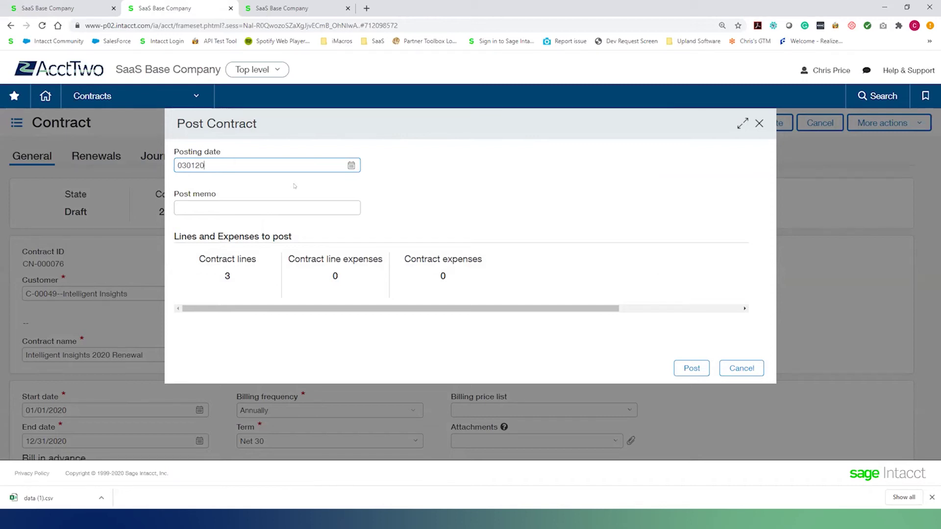
key("Tab")
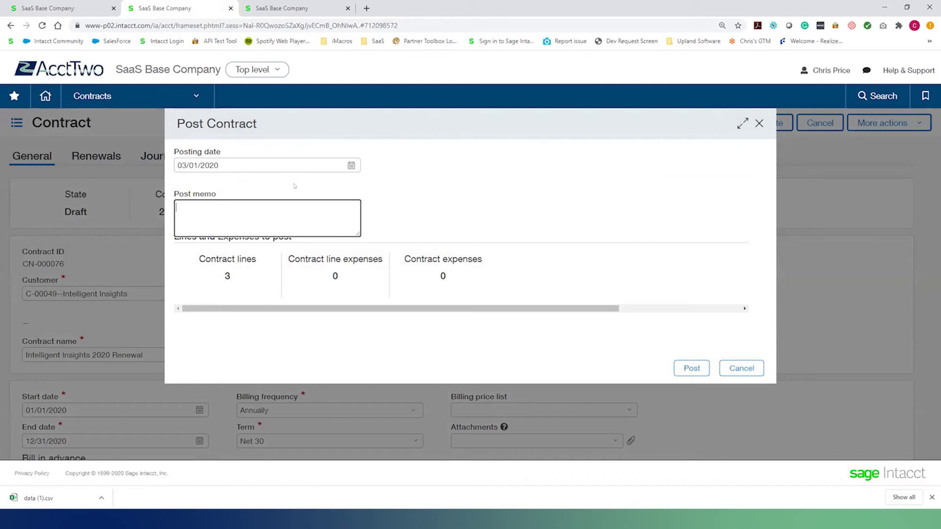
left_click(685, 372)
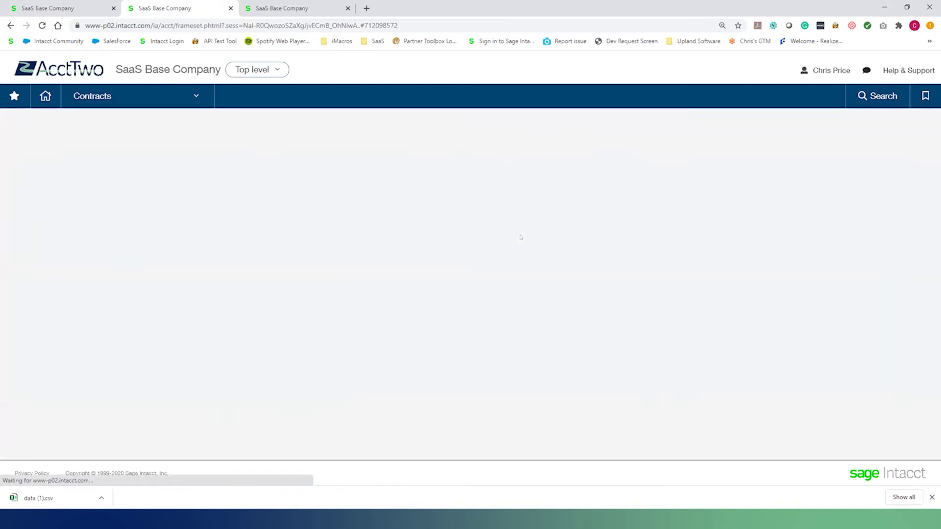
Examine the dates and billing calculation of the renewal's Core Platform Application line in full view, and close it.
scroll(520, 237, "down", 15)
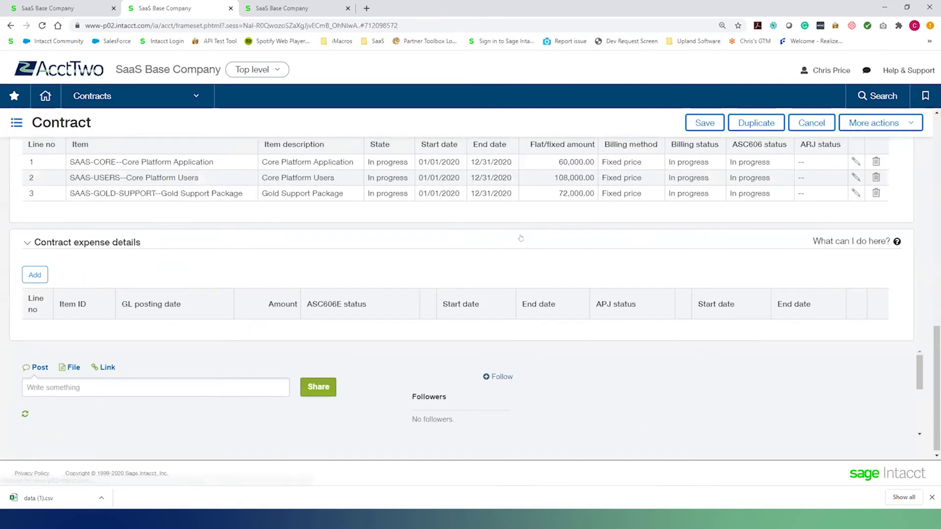
scroll(521, 237, "up", 2)
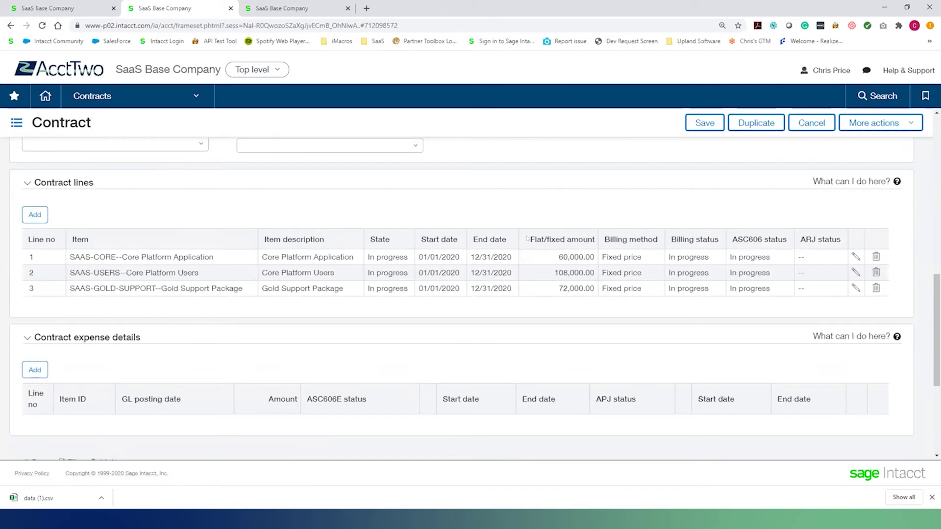
left_click(855, 256)
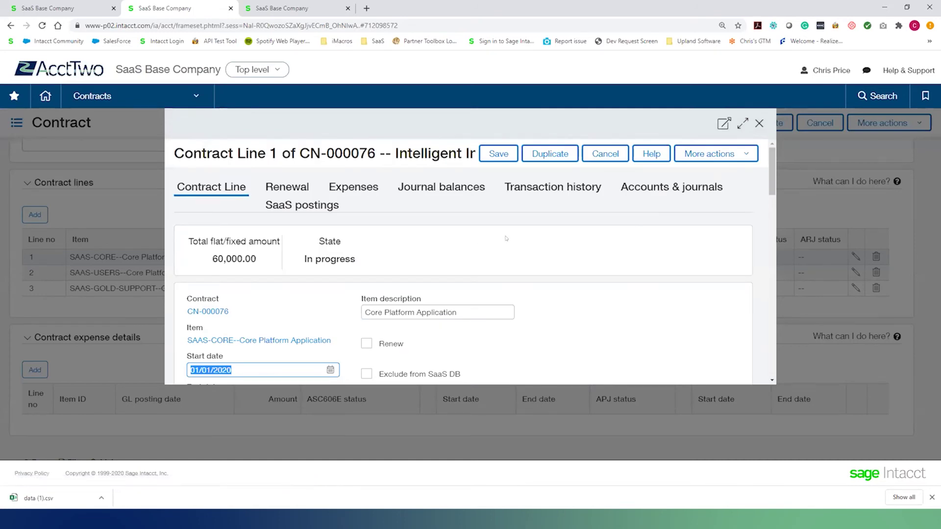
left_click(742, 123)
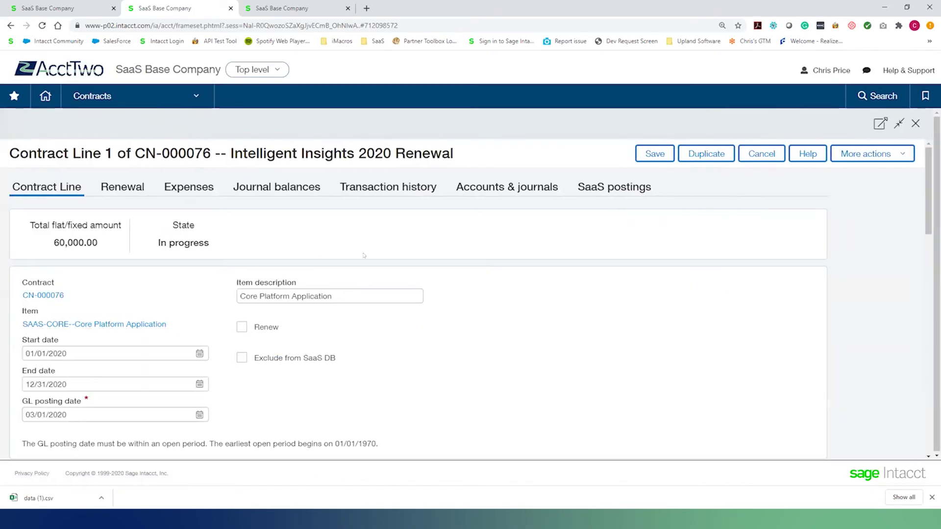
scroll(229, 303, "down", 3)
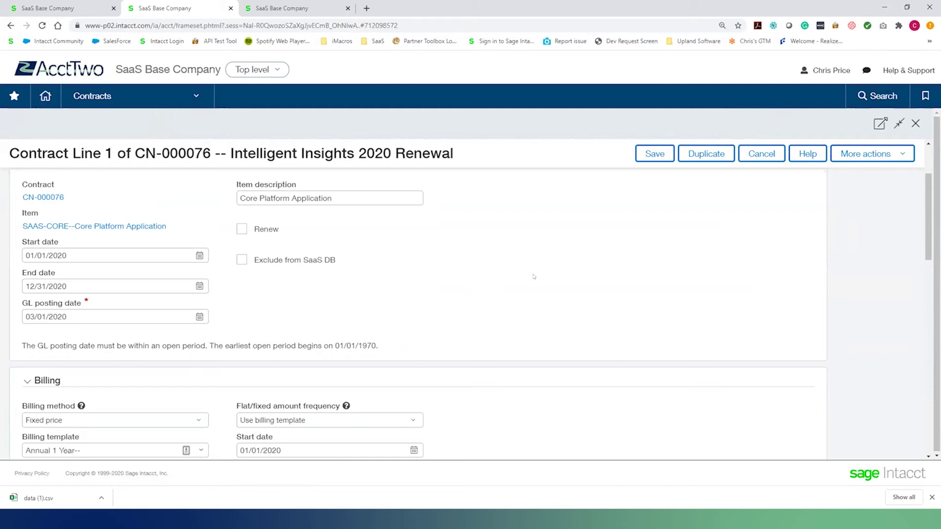
scroll(534, 277, "down", 2)
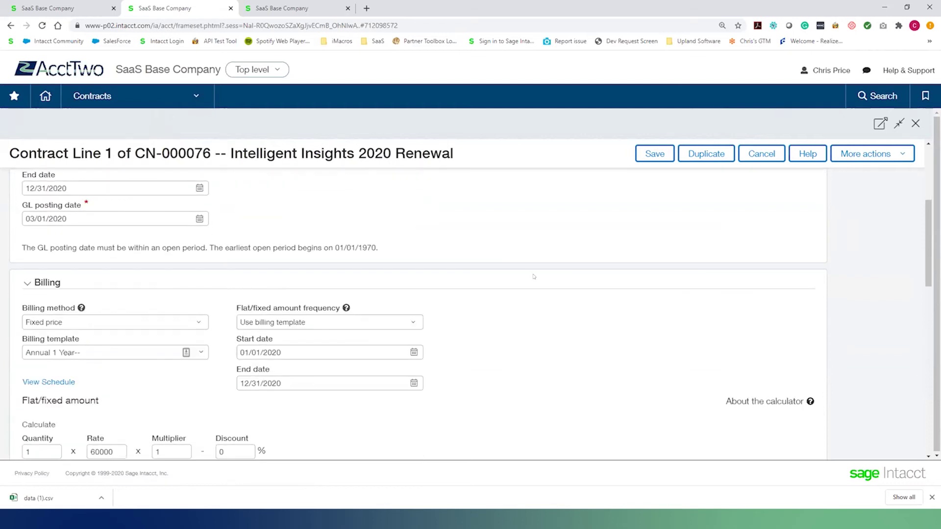
scroll(534, 276, "down", 1)
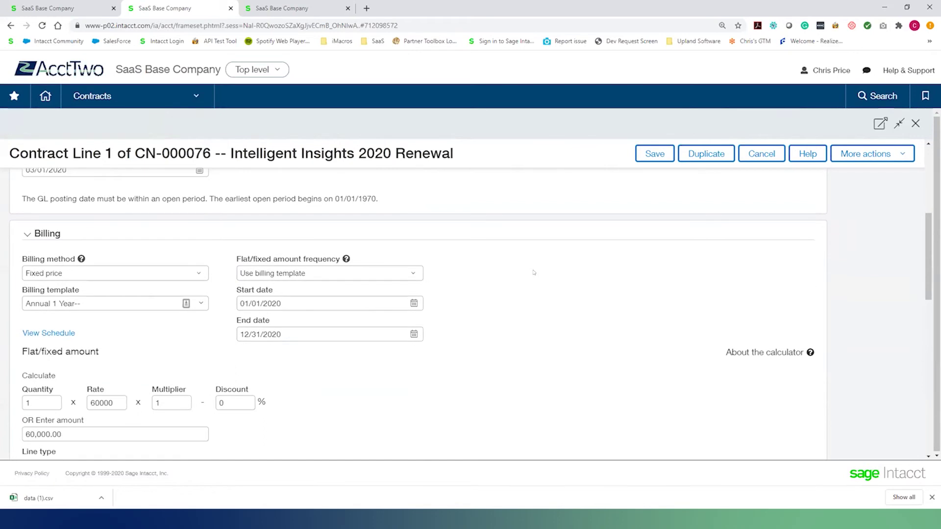
scroll(534, 272, "down", 1)
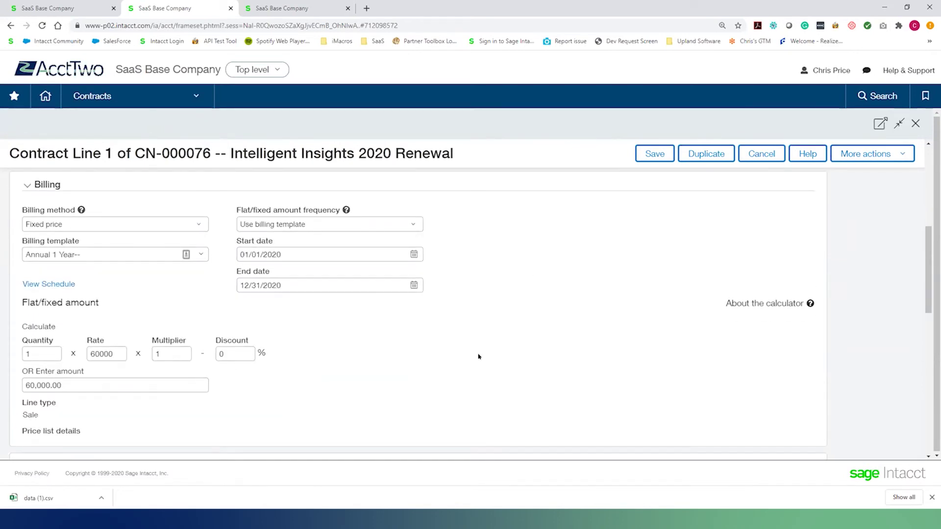
left_click(120, 351)
left_click(915, 125)
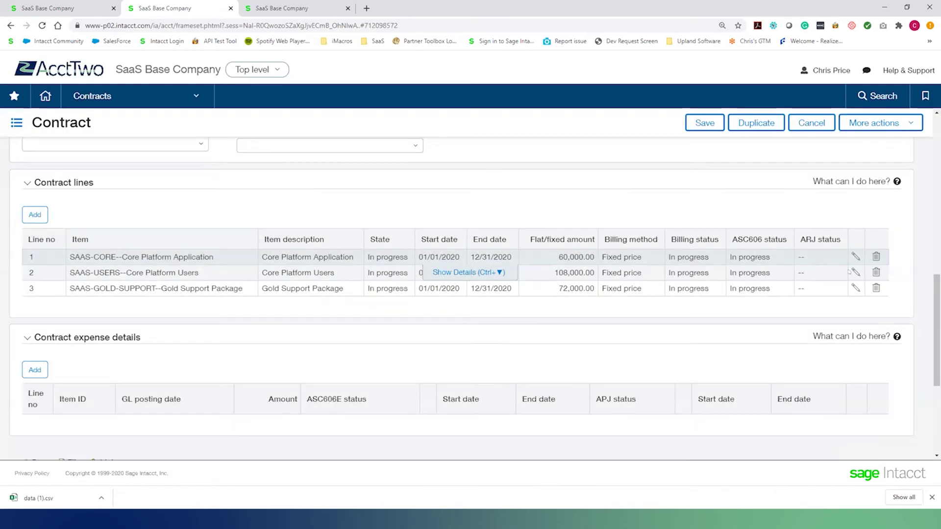
Examine the quantity, rate and multiplier of the renewal's Core Platform Users line in full view, and save the line.
left_click(853, 272)
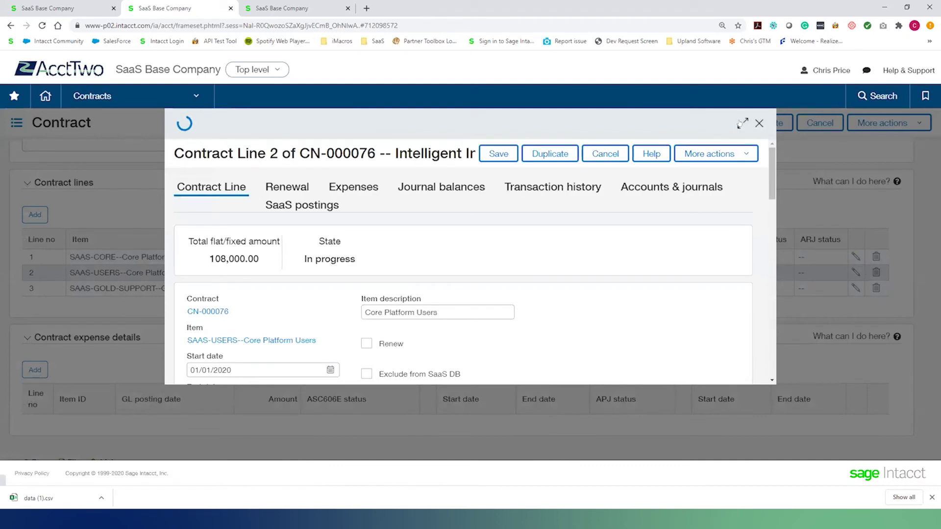
left_click(742, 123)
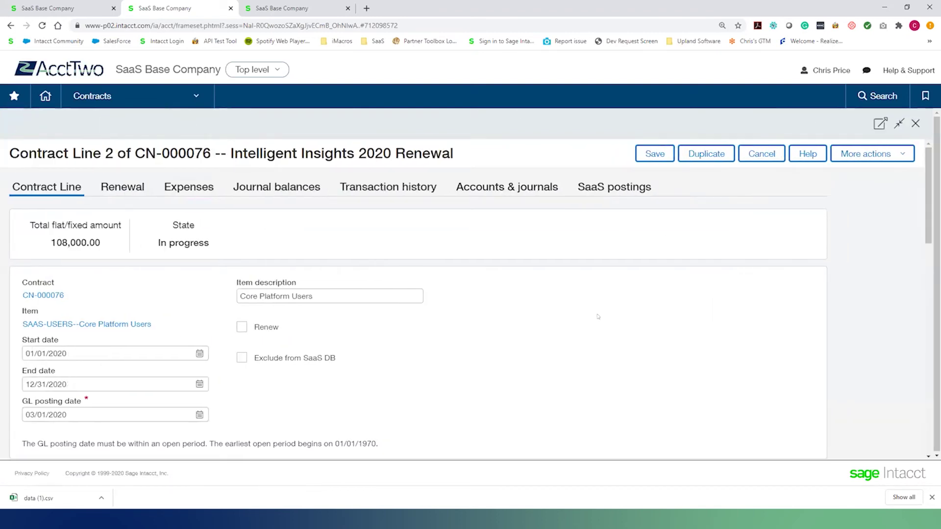
scroll(598, 317, "down", 2)
scroll(598, 317, "down", 2)
scroll(597, 316, "down", 1)
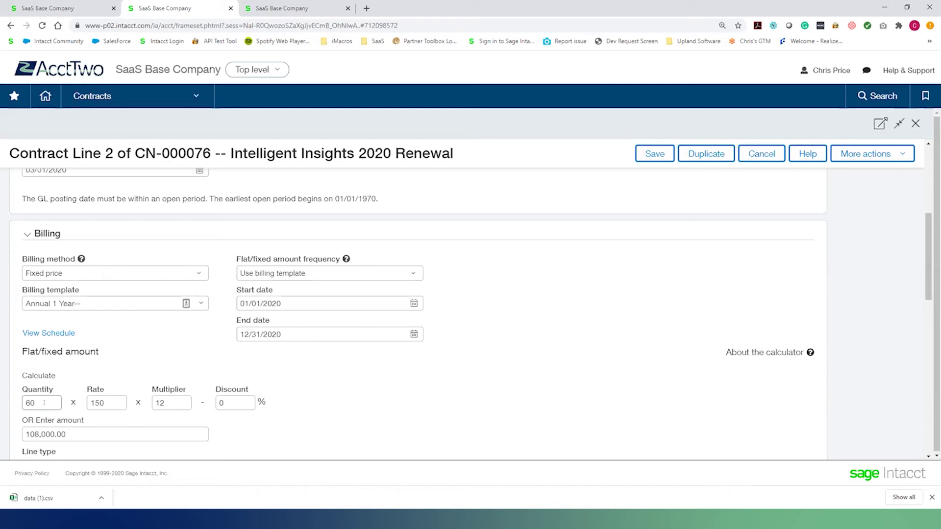
left_click(105, 402)
key("Tab")
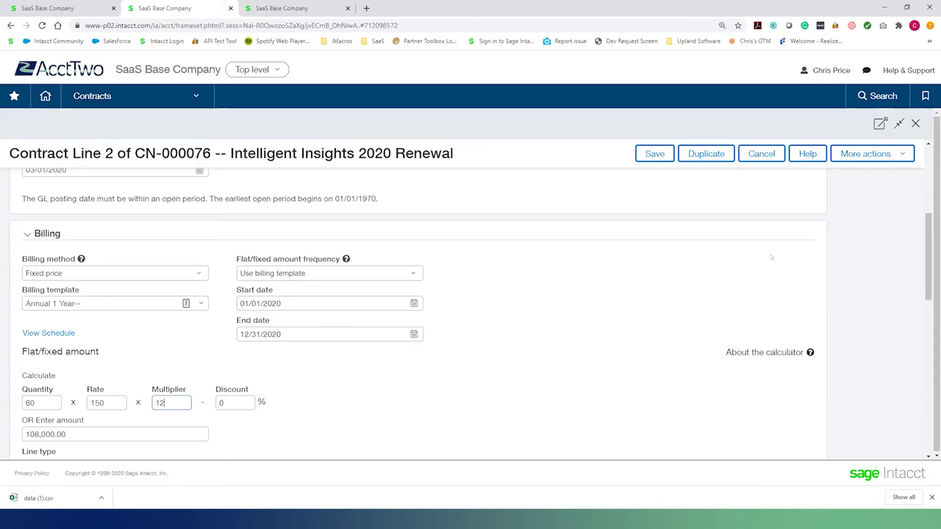
left_click(654, 153)
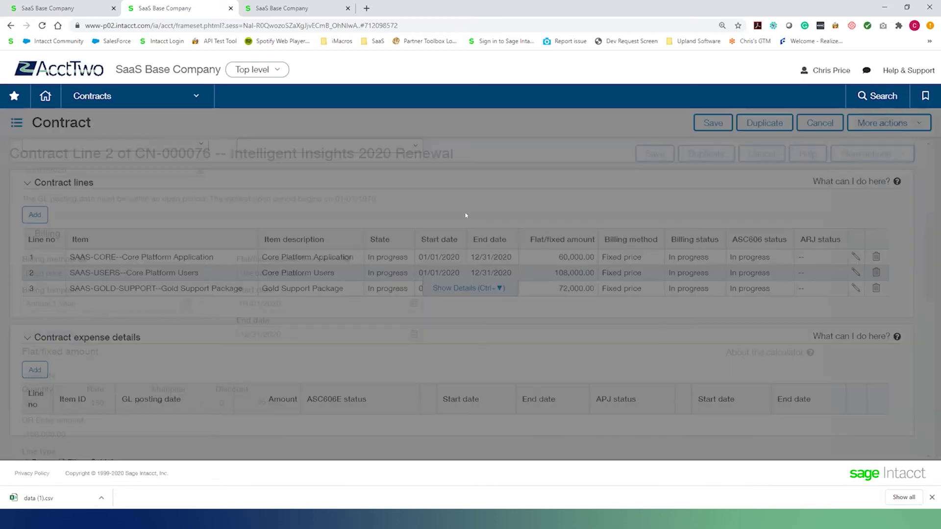
Examine the dates and billing calculation of the renewal's Gold Support Package line in full view, and close it.
left_click(520, 288)
left_click(468, 304)
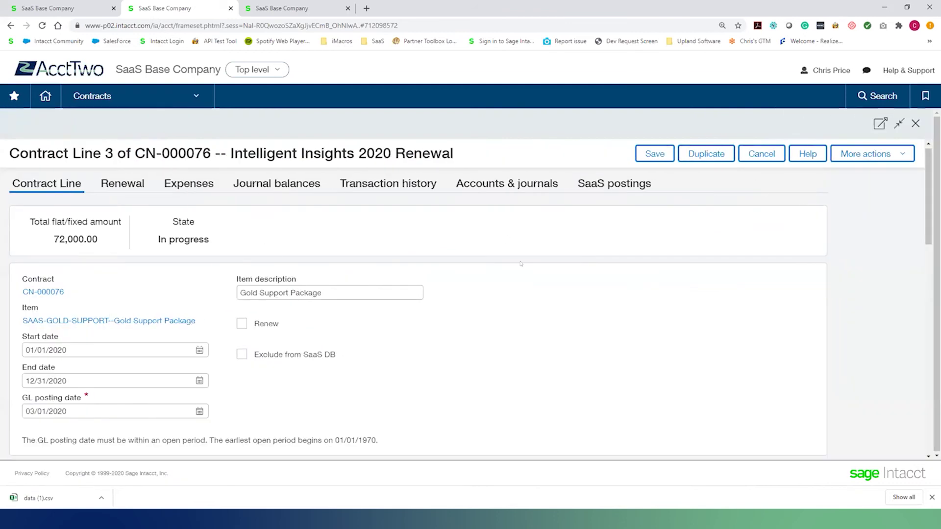
scroll(608, 304, "down", 1)
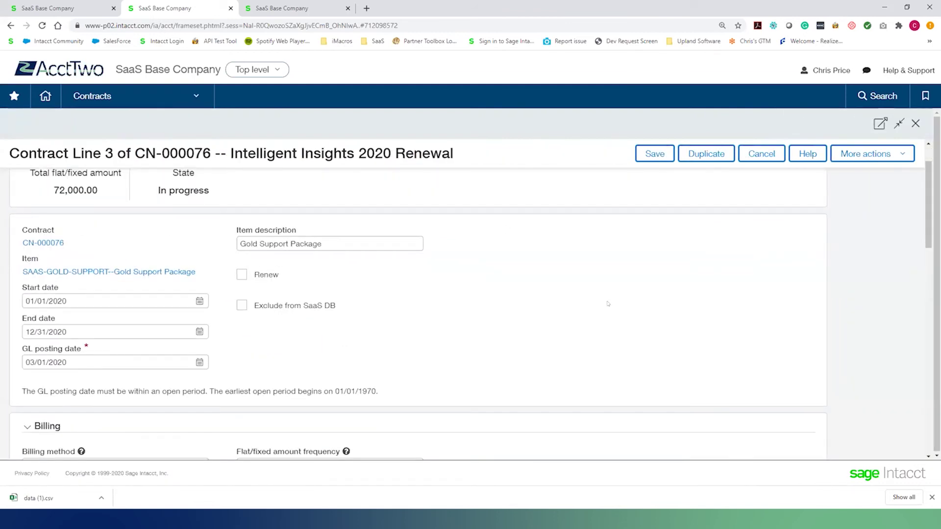
scroll(607, 304, "down", 1)
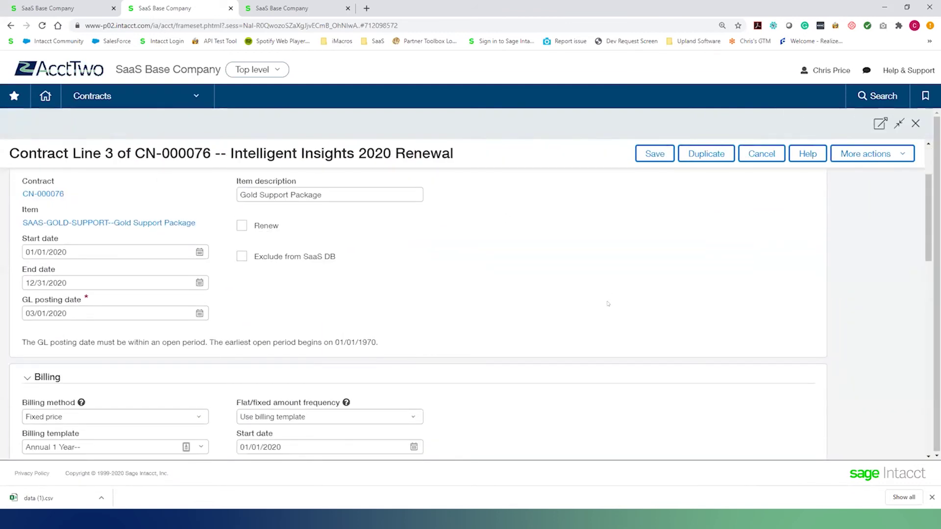
scroll(322, 326, "down", 3)
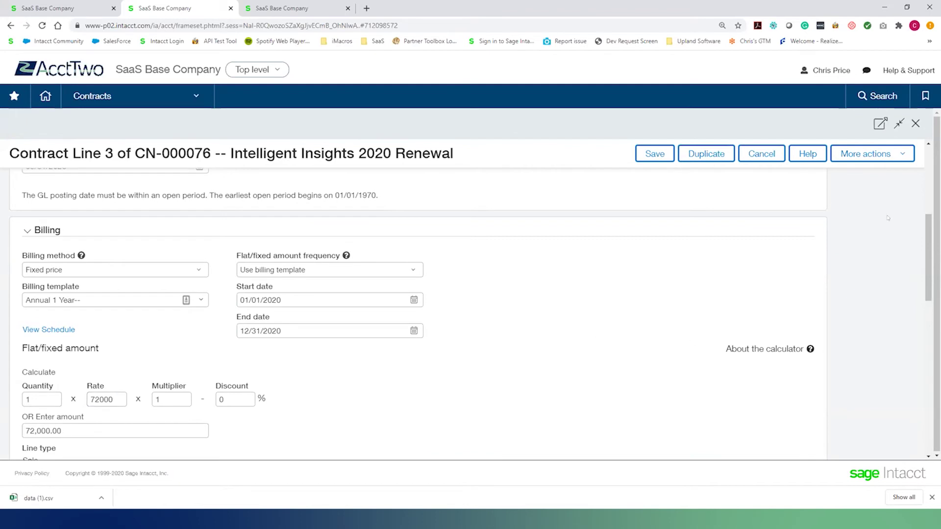
left_click(915, 124)
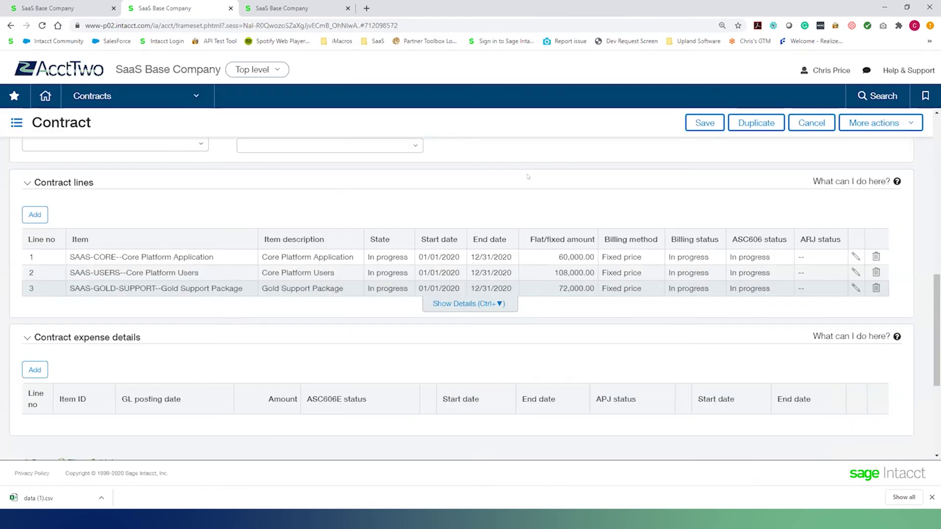
Switch to the slide presentation and advance to the slide explaining the renewal contract's CMRR entries.
key("alt+Tab")
key("alt+Tab")
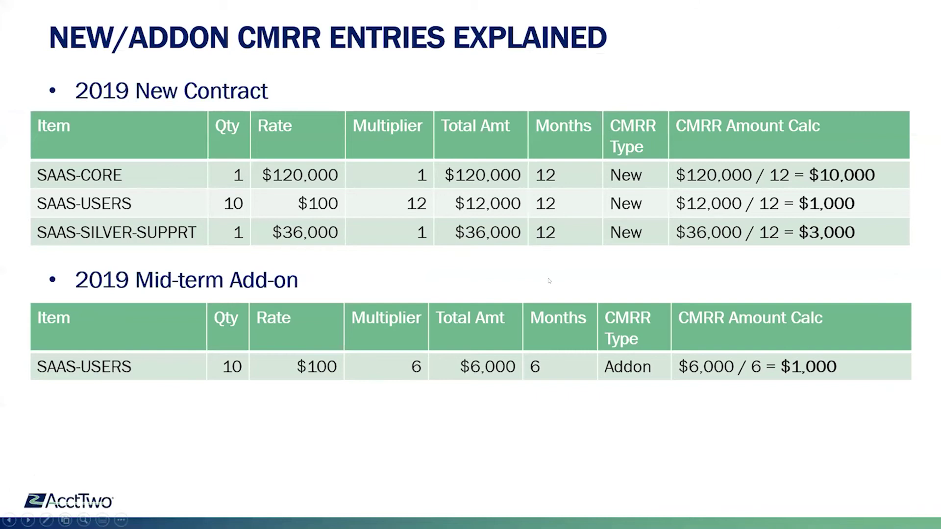
key("Right")
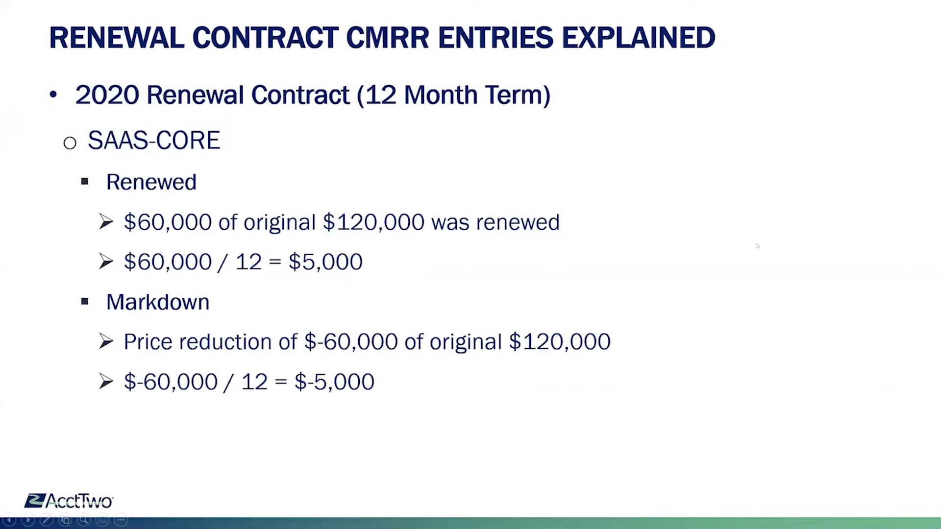
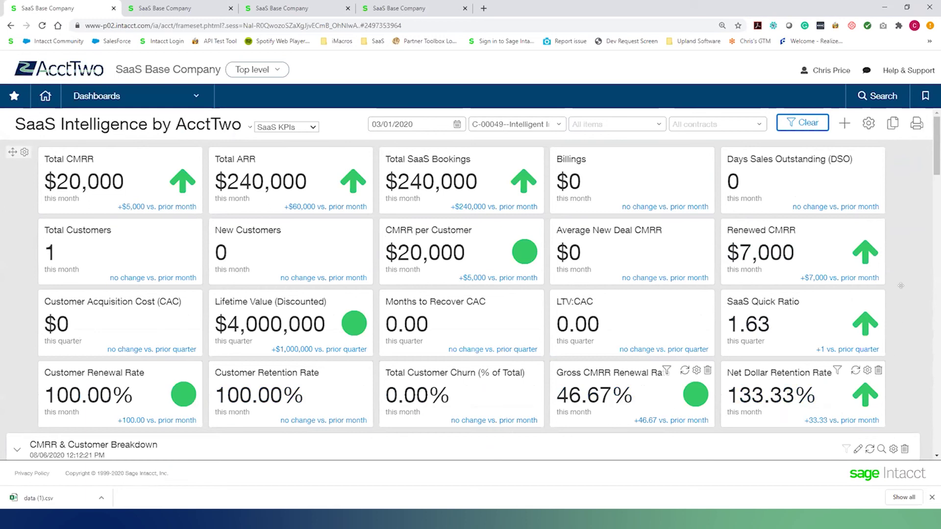
Examine the SaaS KPIs dashboard's CMRR breakdown, waterfall, growth, dollar retention and churn charts for Intelligent Insights.
scroll(900, 284, "down", 9)
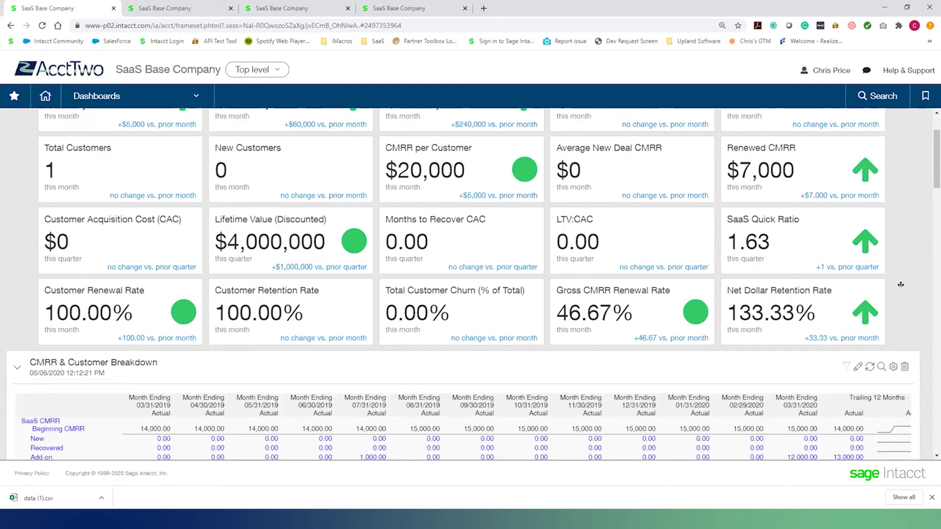
scroll(904, 287, "down", 4)
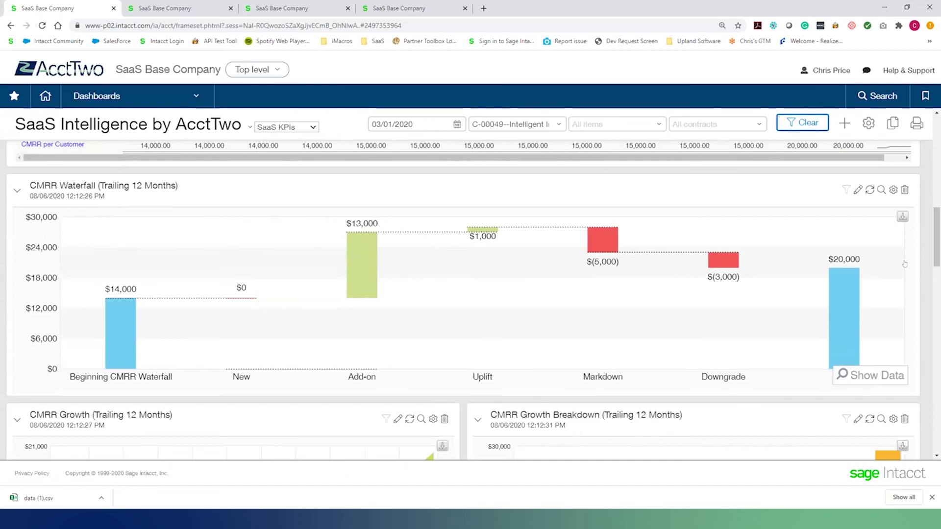
scroll(904, 264, "down", 4)
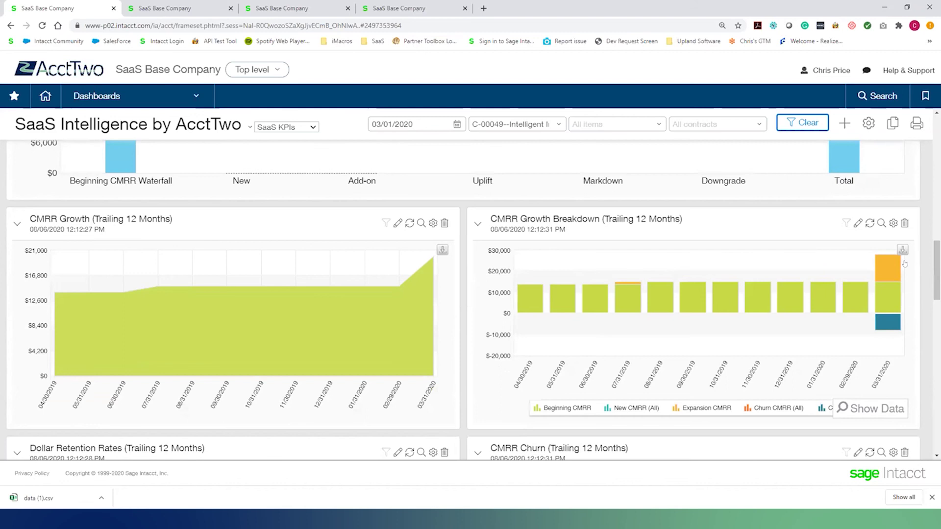
scroll(904, 264, "down", 4)
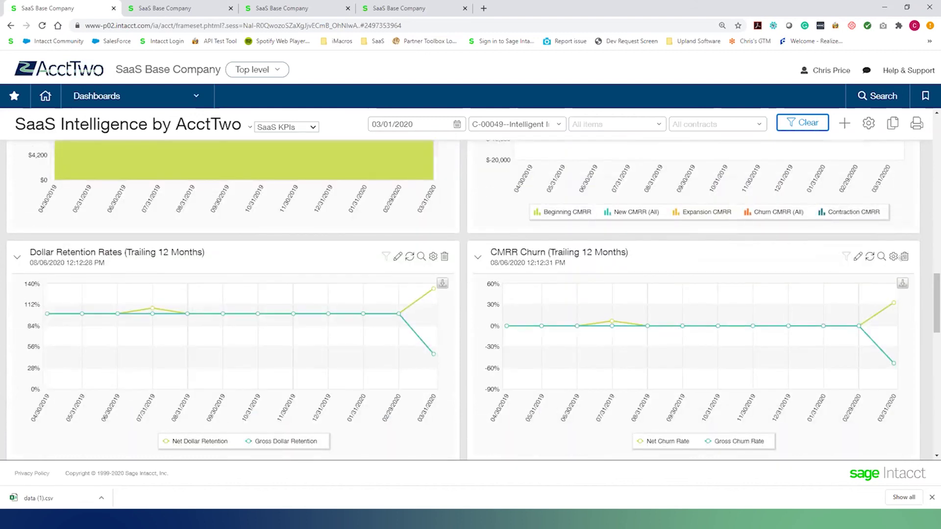
mouse_move(429, 288)
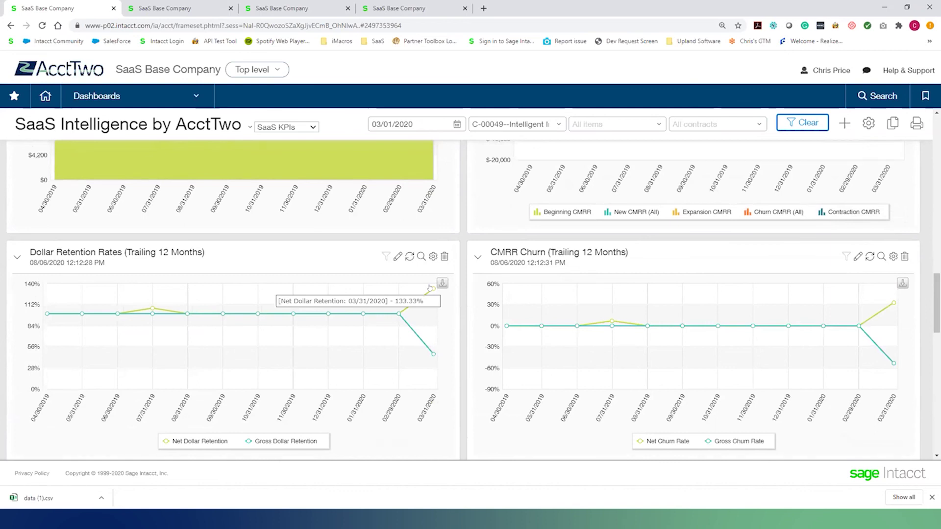
mouse_move(890, 304)
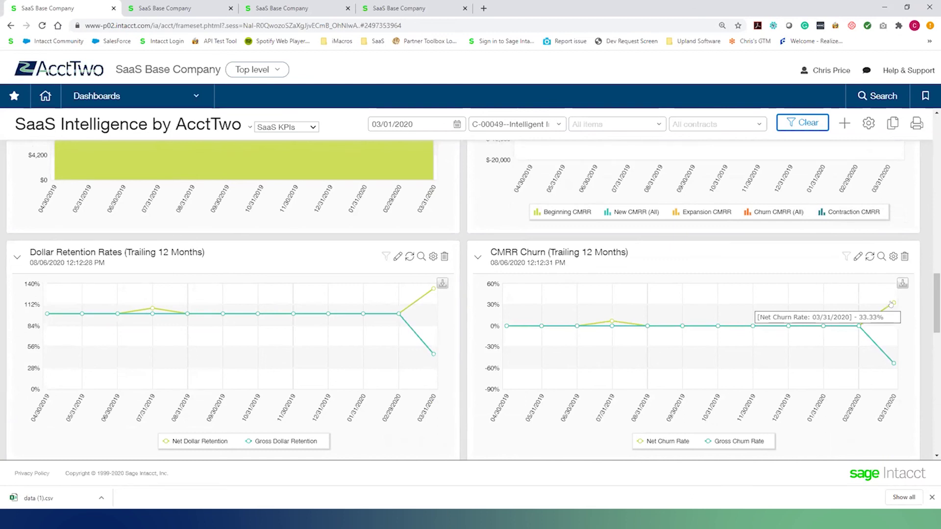
scroll(891, 304, "down", 3)
scroll(889, 303, "up", 10)
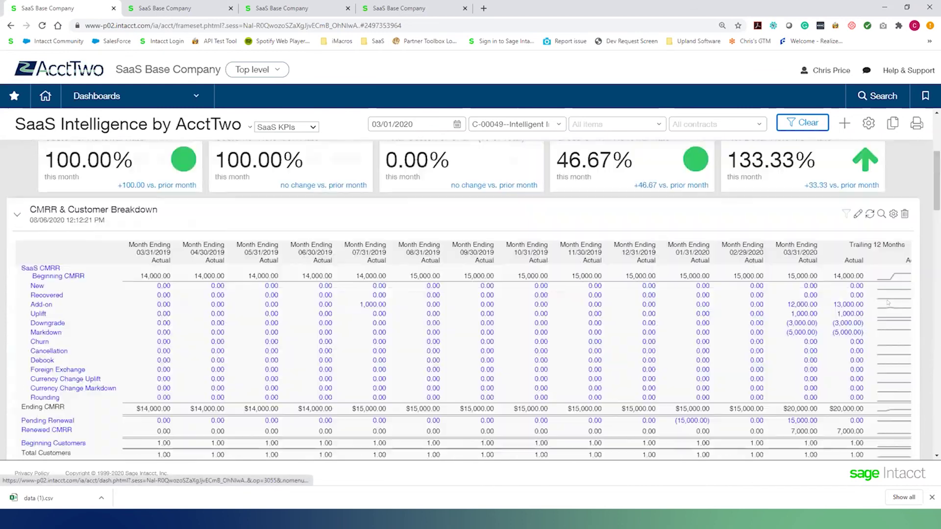
scroll(888, 303, "up", 5)
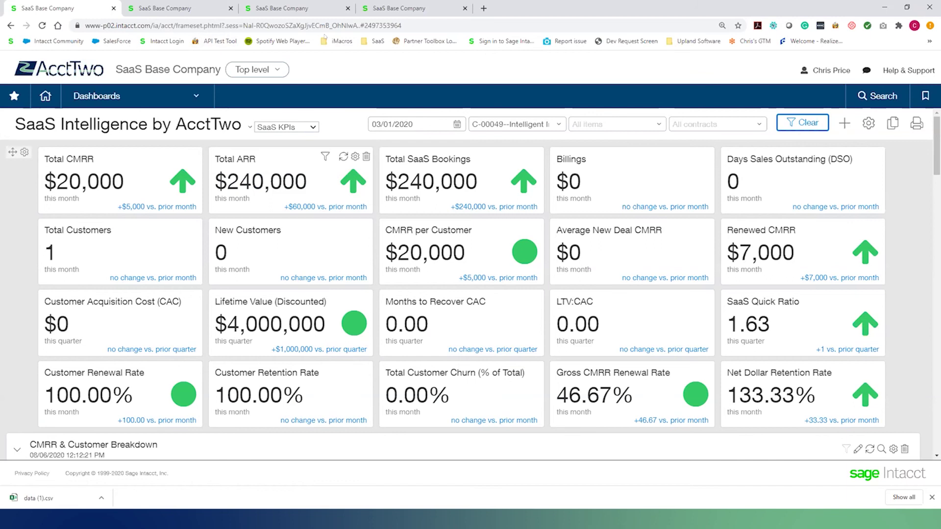
Open the Contracts module's customer list in place of the Generate Invoices page.
left_click(382, 9)
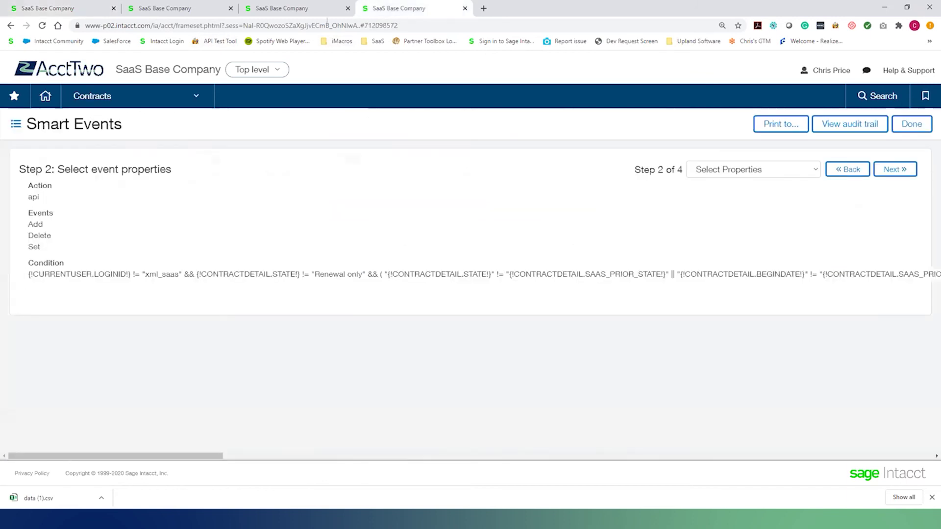
left_click(132, 95)
left_click(275, 2)
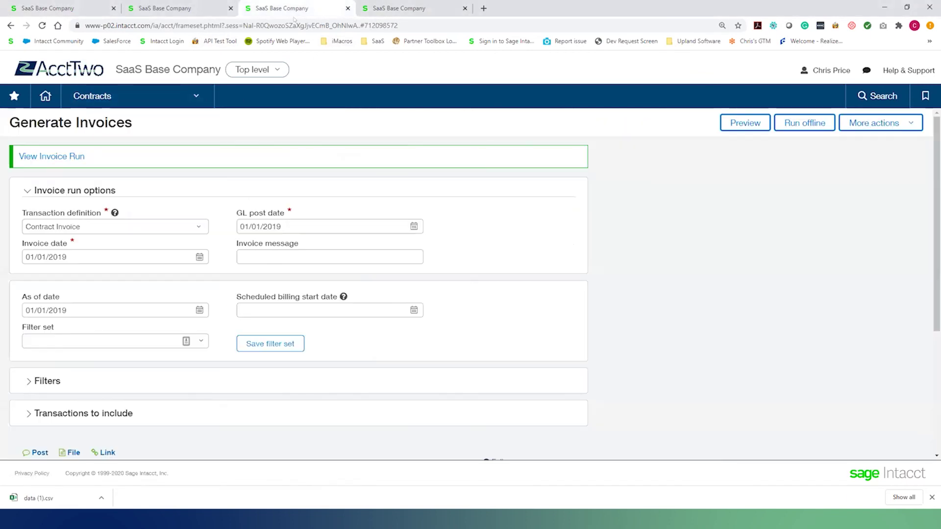
left_click(174, 92)
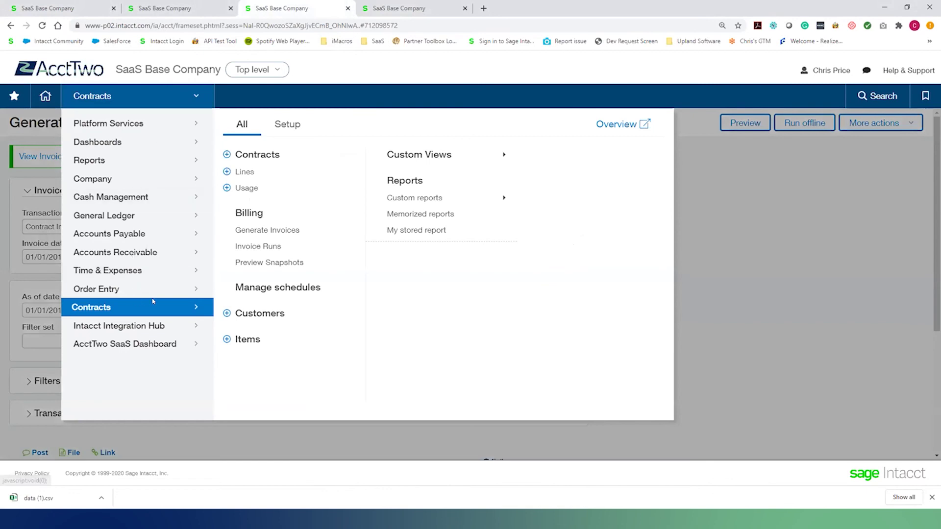
left_click(256, 316)
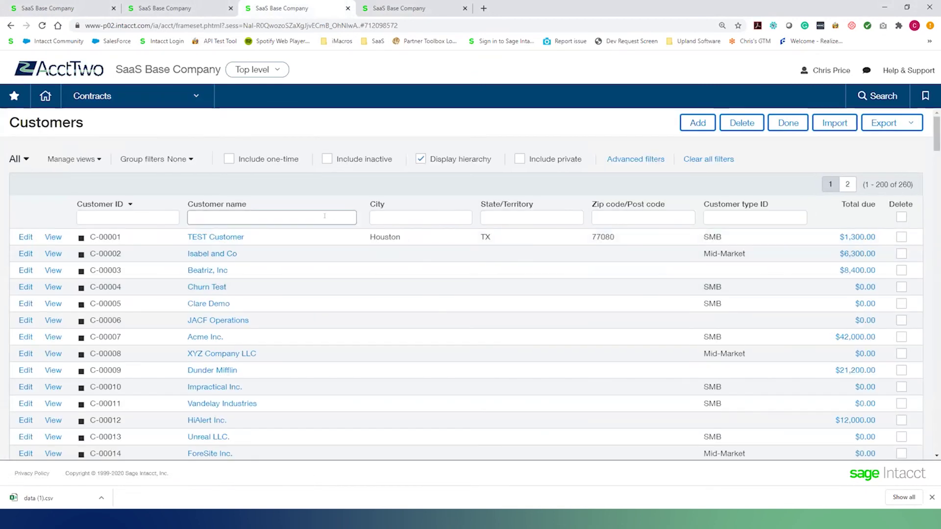
Filter the customer list by the name "intell" and open the Intelligent Insights record for viewing.
left_click(325, 216)
type("intell")
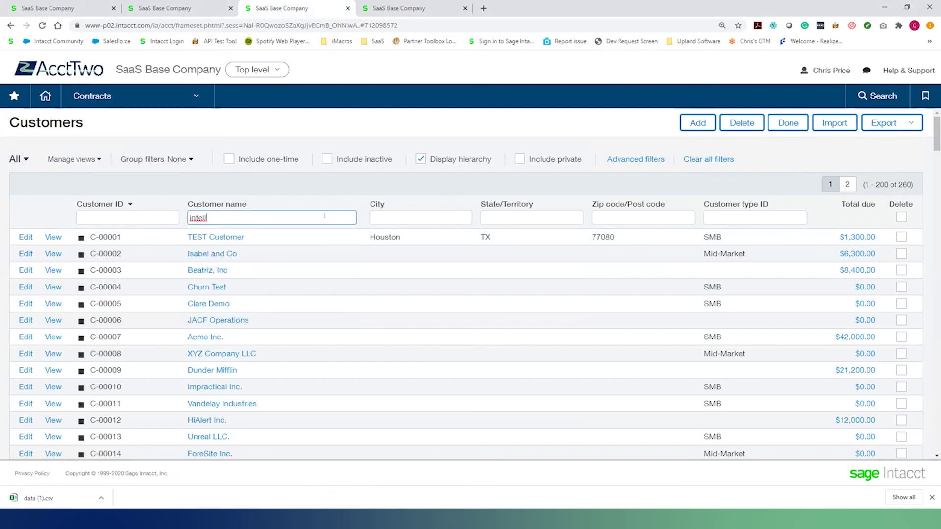
key("Return")
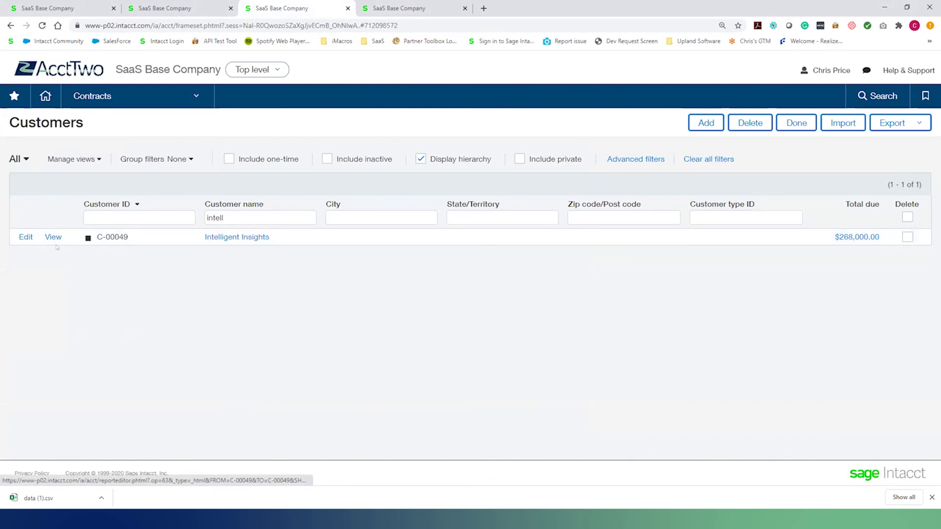
left_click(49, 237)
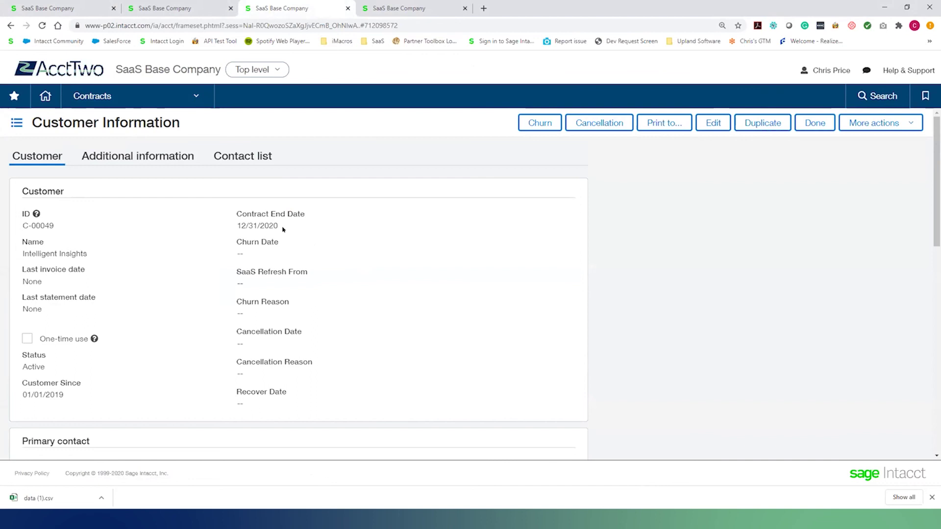
Start the churn process for Intelligent Insights and set the churn date to 06/30/2020.
left_click(528, 124)
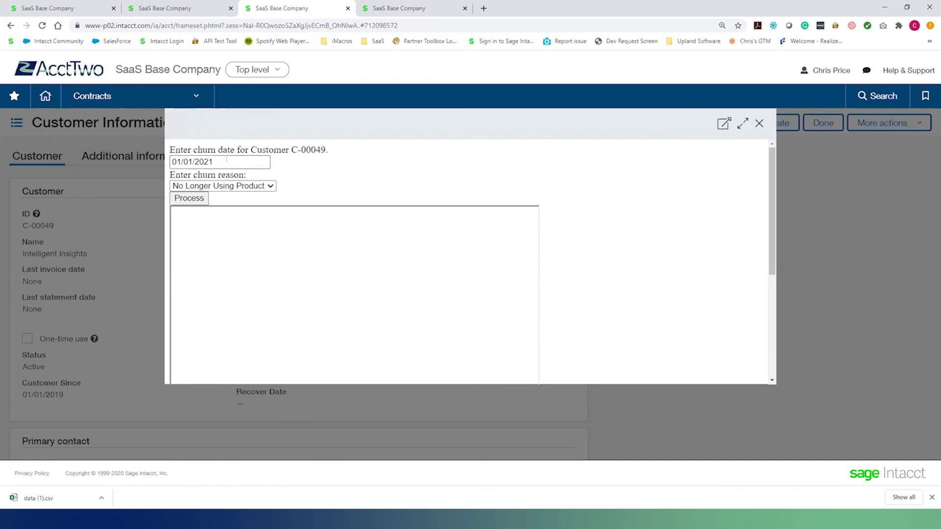
left_click(226, 161)
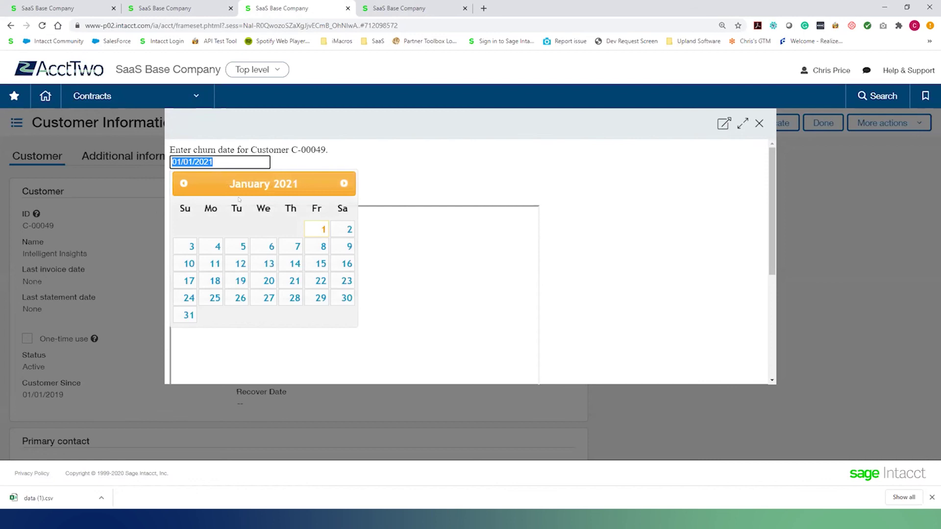
left_click(183, 183)
left_click(183, 183)
left_click(183, 183)
left_click(184, 184)
left_click(183, 183)
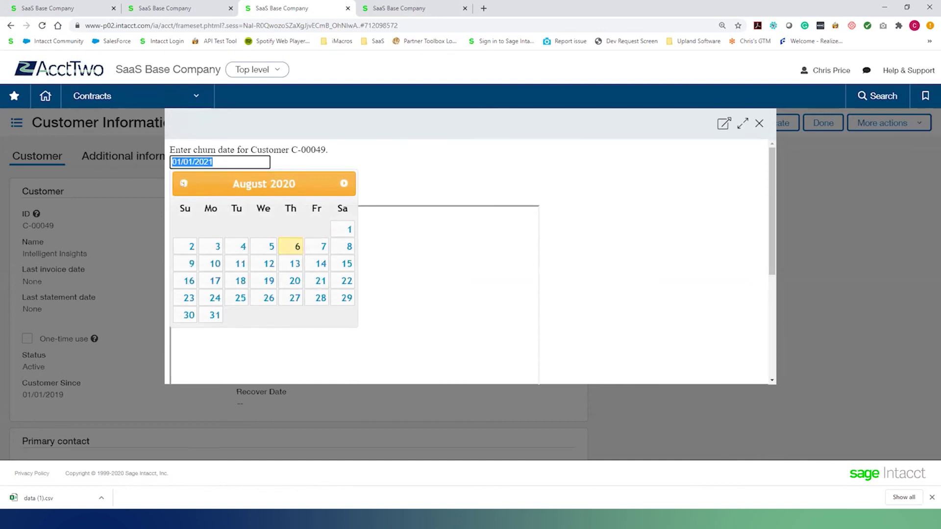
left_click(184, 183)
left_click(184, 184)
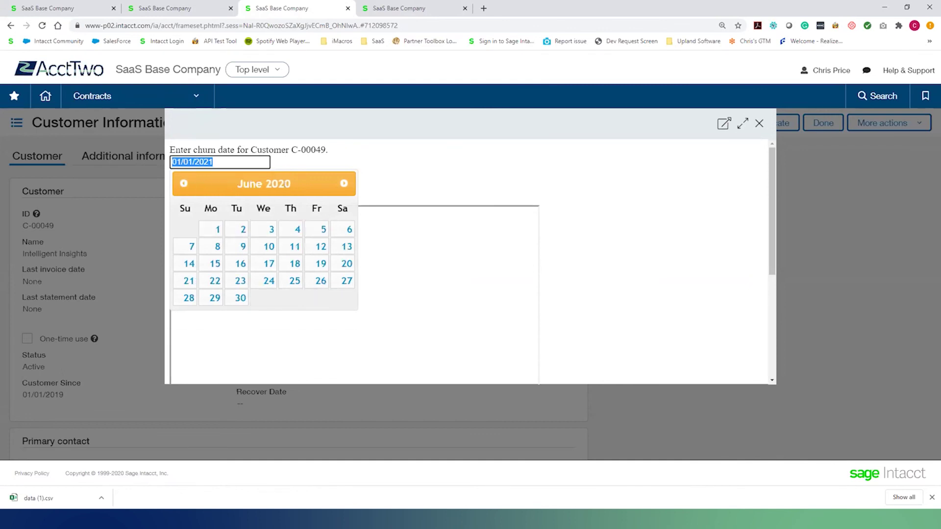
left_click(239, 298)
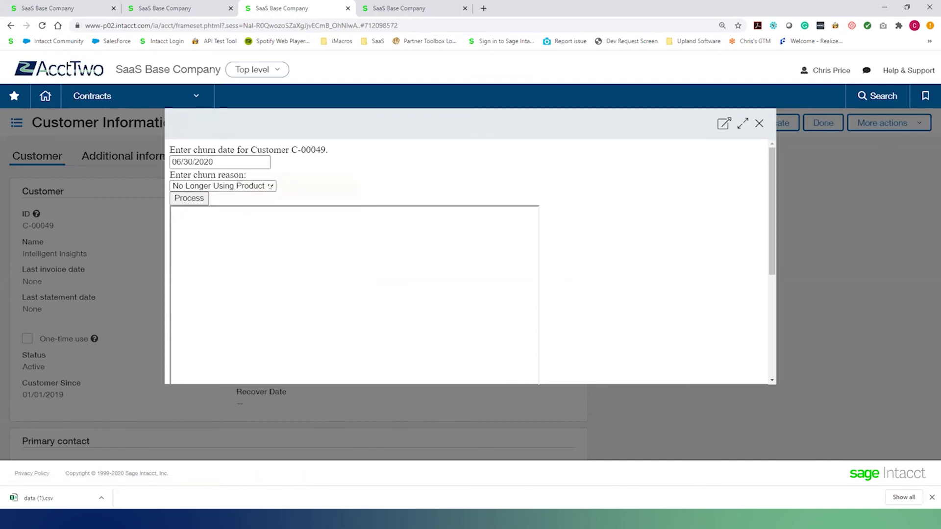
Set the churn reason to Acquired and process the customer's churn.
left_click(270, 186)
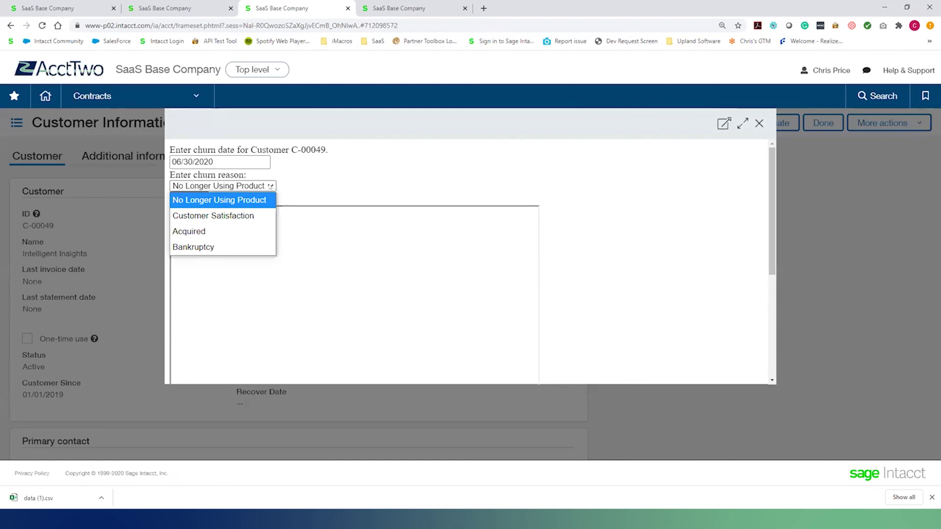
left_click(239, 230)
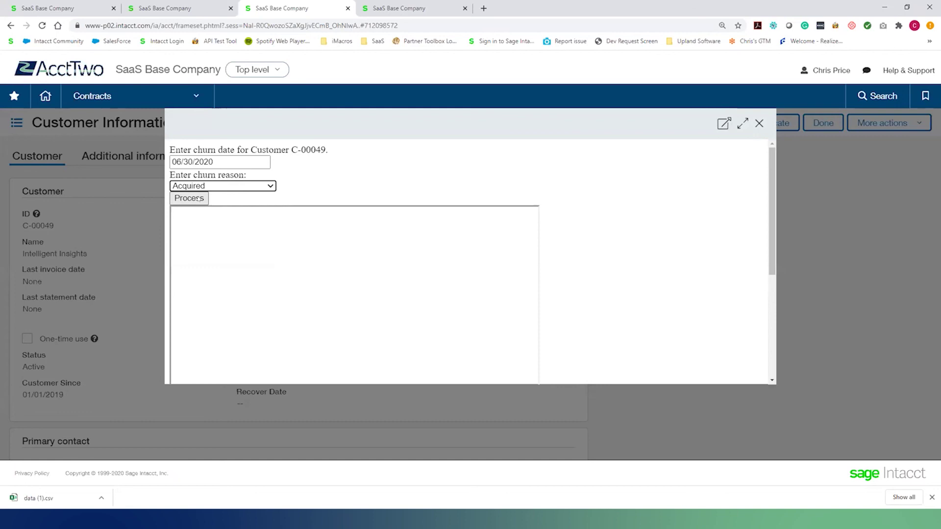
left_click(196, 198)
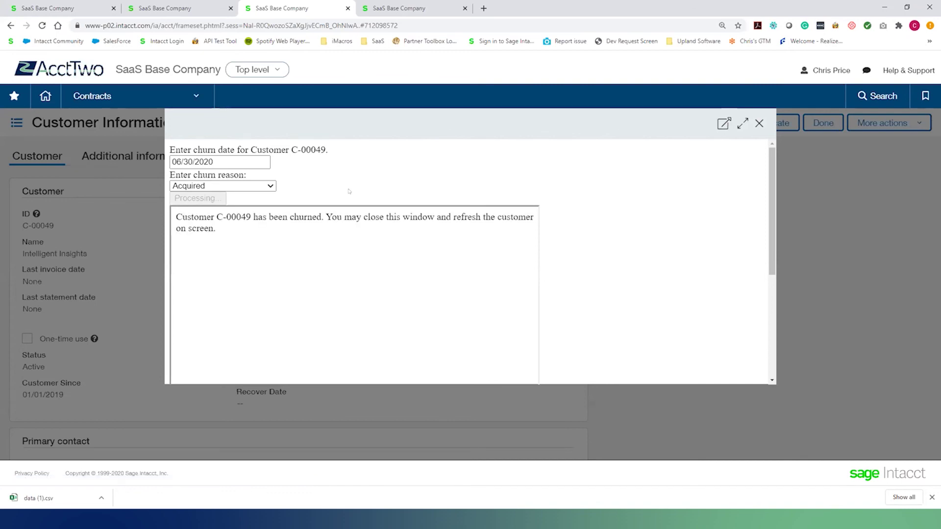
left_click(758, 124)
Set the SaaS KPIs dashboard's as-of date to 06/01/2020 and examine the Intelligent Insights metrics after the churn.
key("ctrl+1")
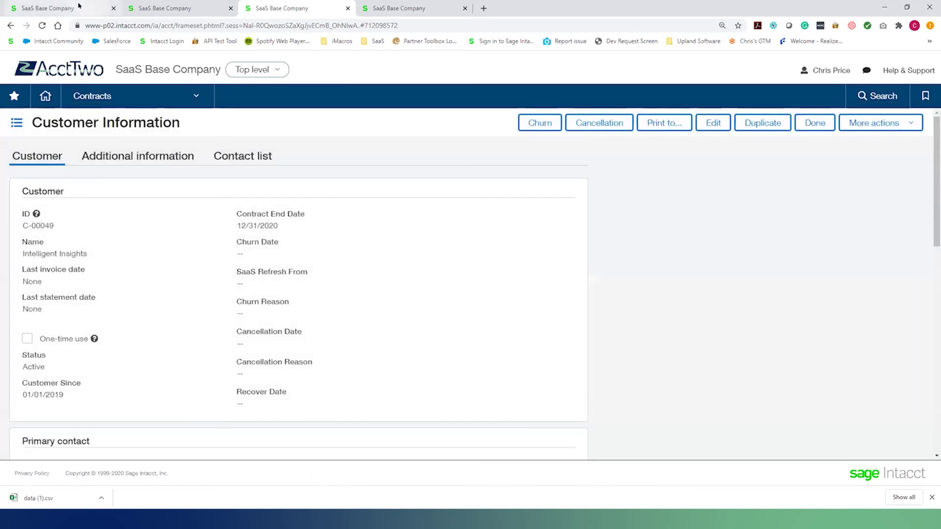
left_click(374, 124)
type("06/01/2020")
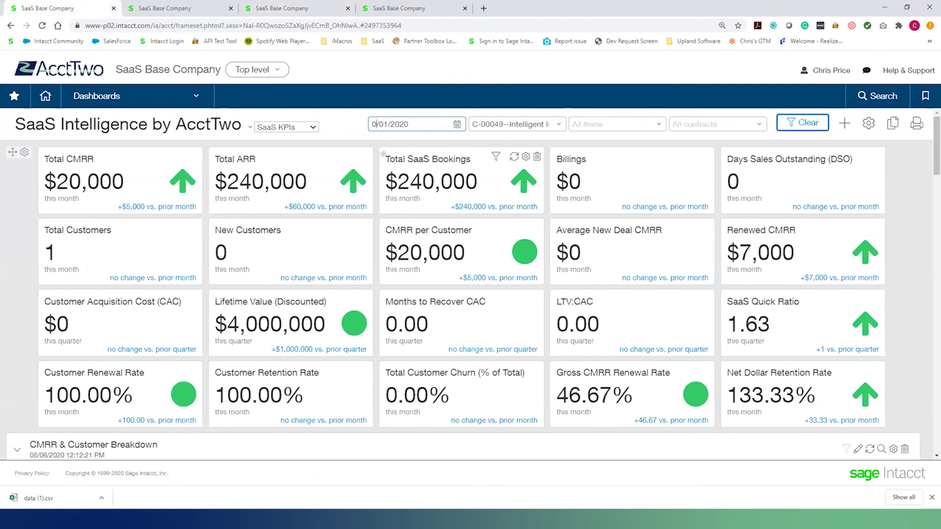
key("Tab")
left_click(802, 122)
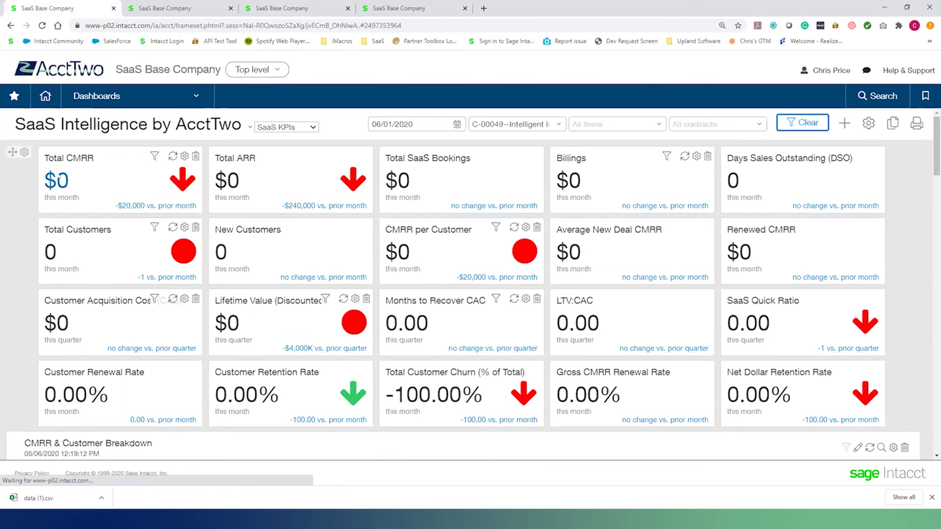
mouse_move(63, 181)
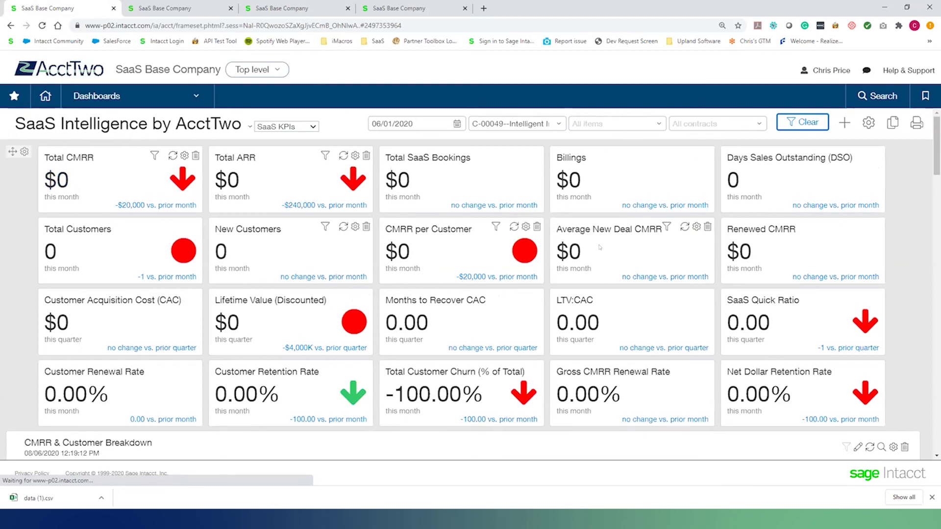
Examine the churn's effect on Intelligent Insights in the CMRR & Customer Breakdown table and the trailing 12-month CMRR Waterfall chart.
scroll(655, 257, "down", 3)
mouse_move(456, 264)
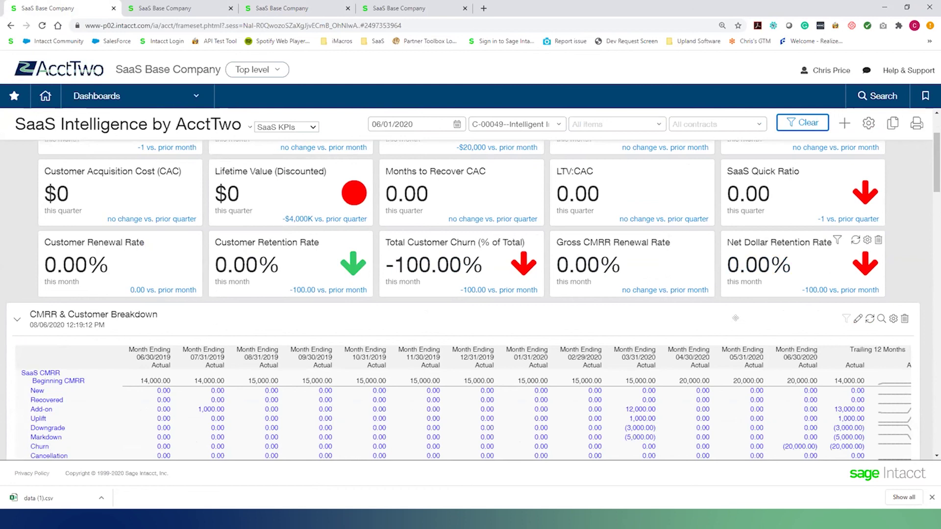
scroll(735, 318, "down", 1)
scroll(735, 318, "down", 4)
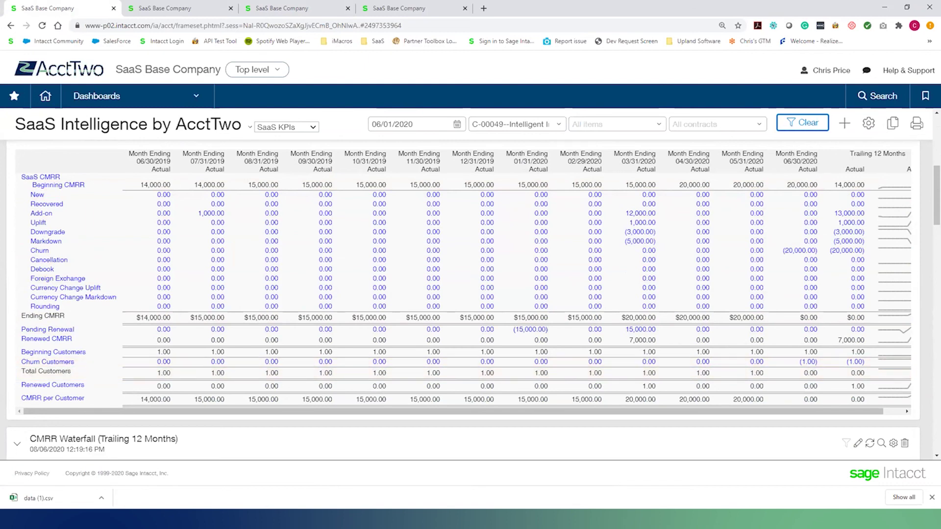
scroll(834, 295, "down", 6)
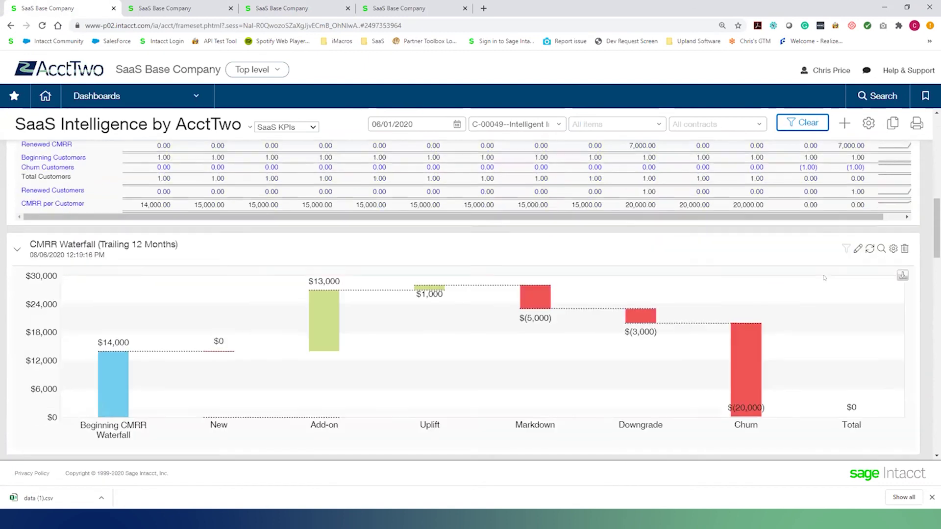
mouse_move(834, 294)
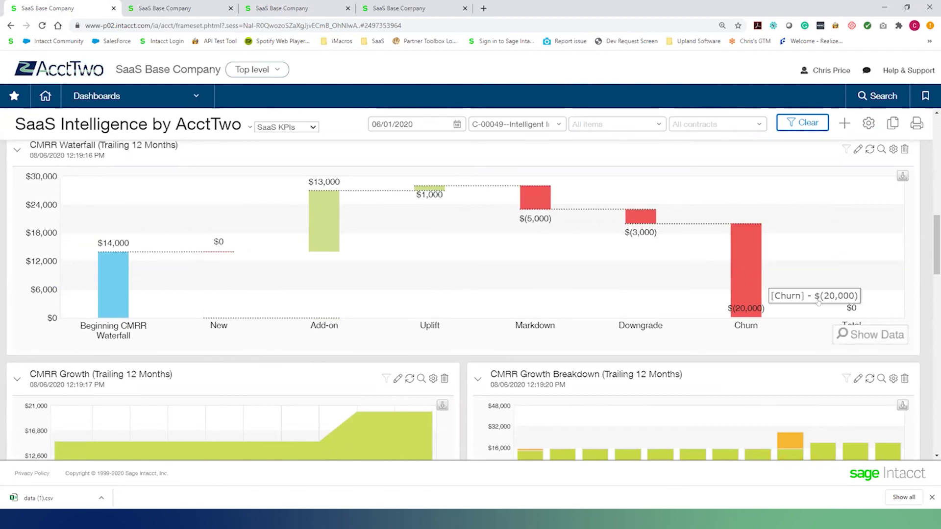
Review the trailing 12-month CMRR growth, dollar retention, LTV and customer churn charts, and return to the KPI summary cards.
scroll(828, 297, "down", 3)
scroll(818, 302, "down", 5)
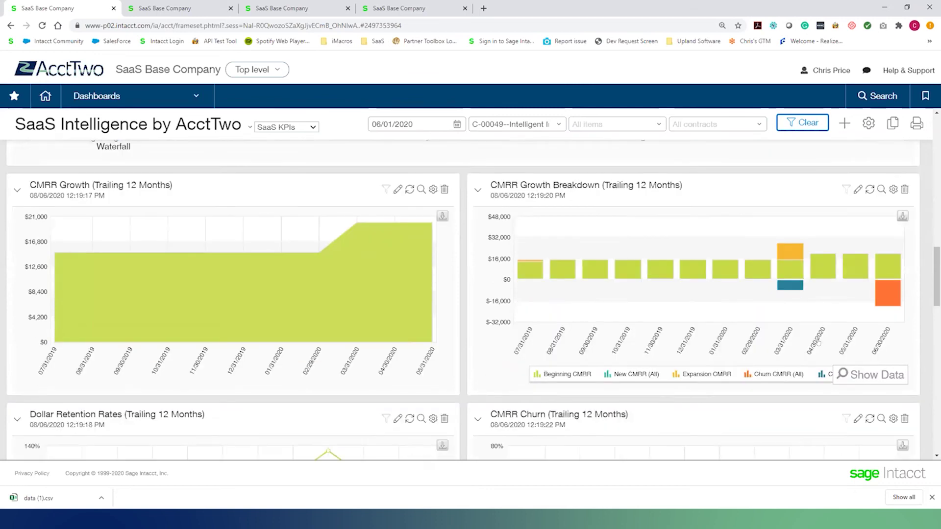
scroll(817, 343, "down", 5)
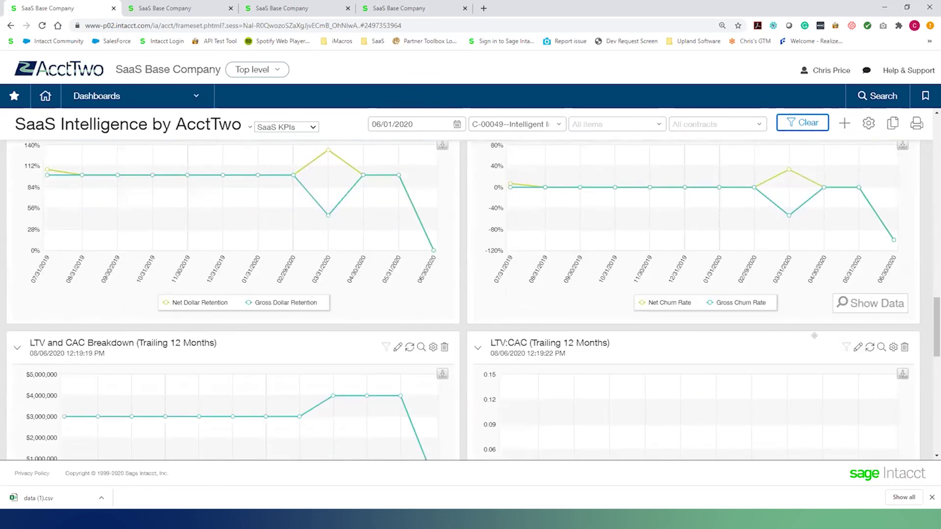
scroll(817, 343, "down", 9)
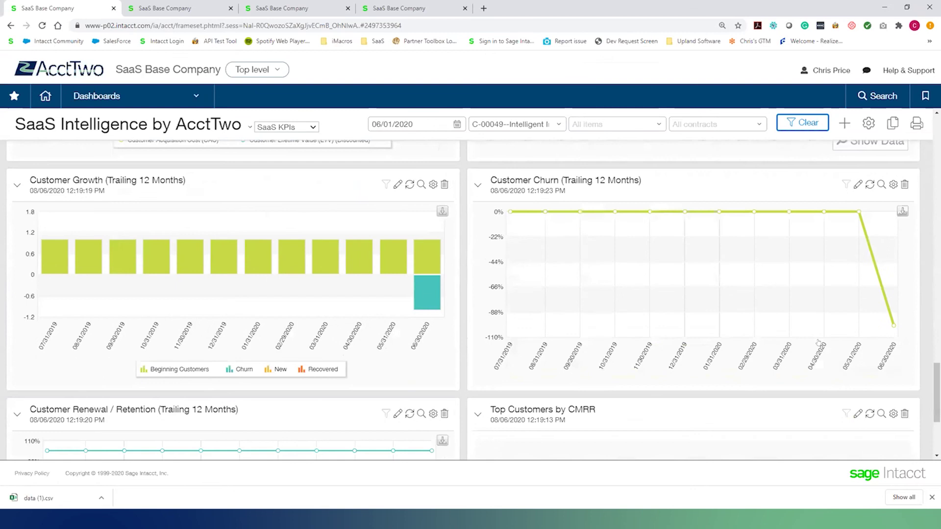
scroll(814, 336, "up", 18)
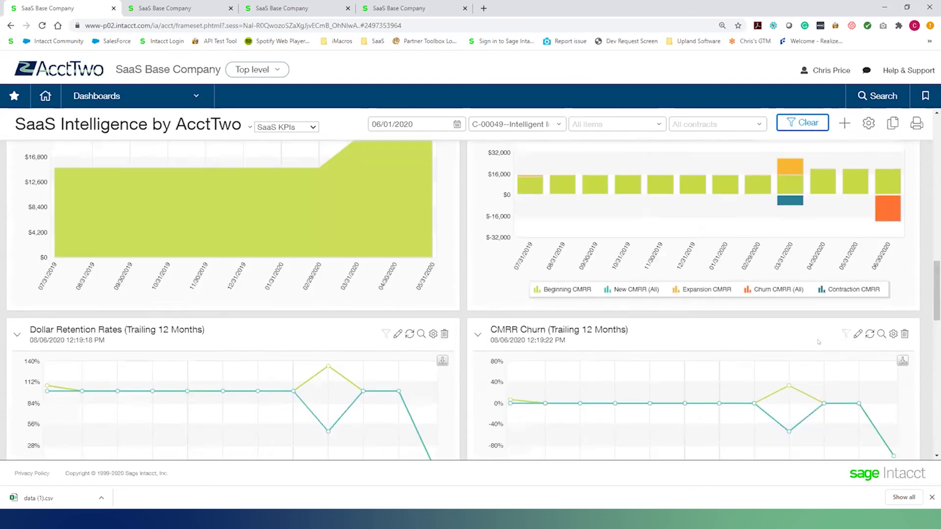
scroll(813, 336, "up", 15)
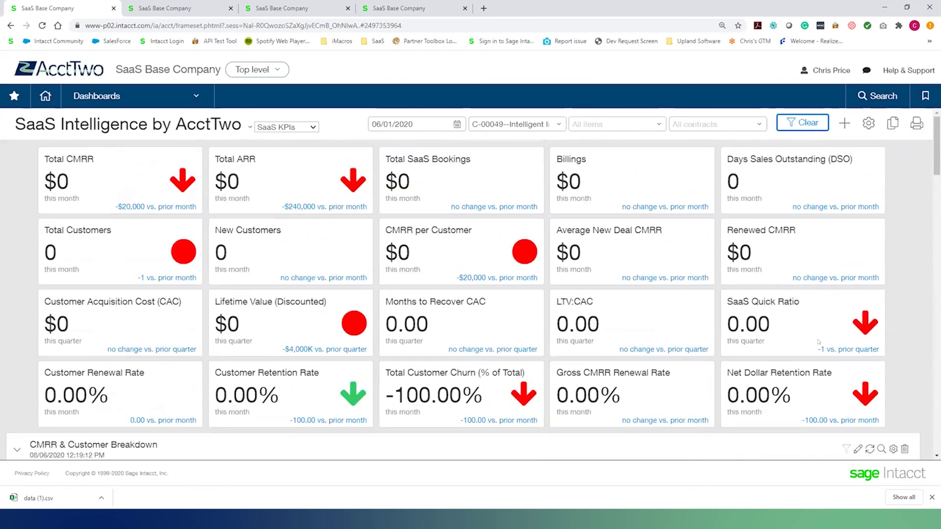